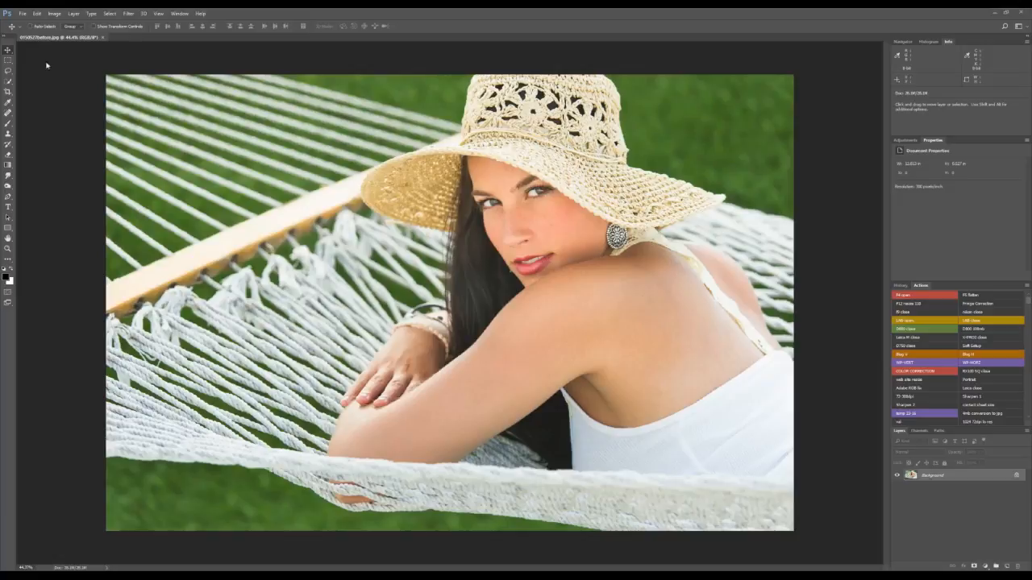
Step: Place the "burst06a hard light" overlay from the full set of overlays folder as an embedded object on the photo
{"action": "left_click", "coordinate": [24, 14]}
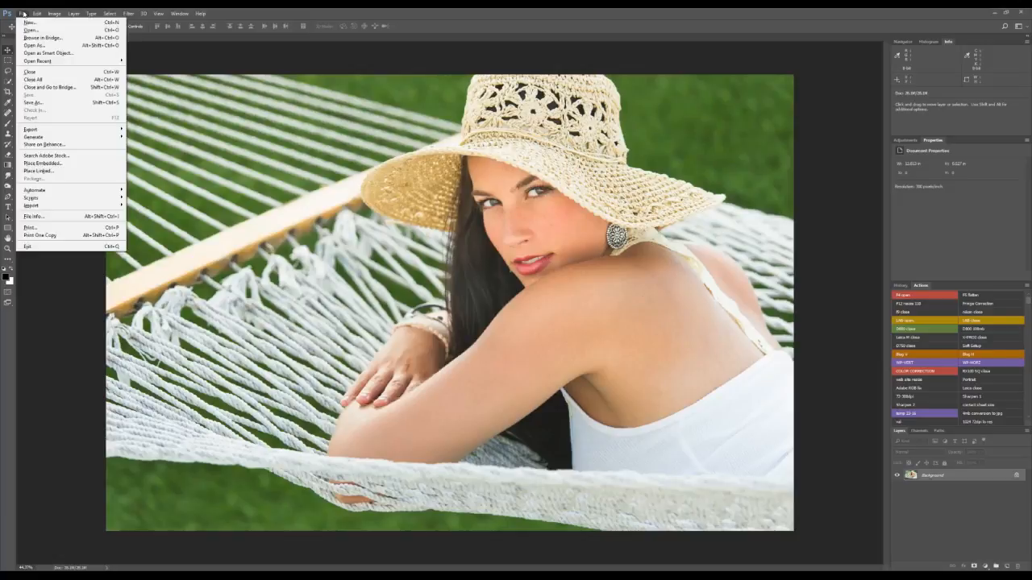
{"action": "mouse_move", "coordinate": [37, 132]}
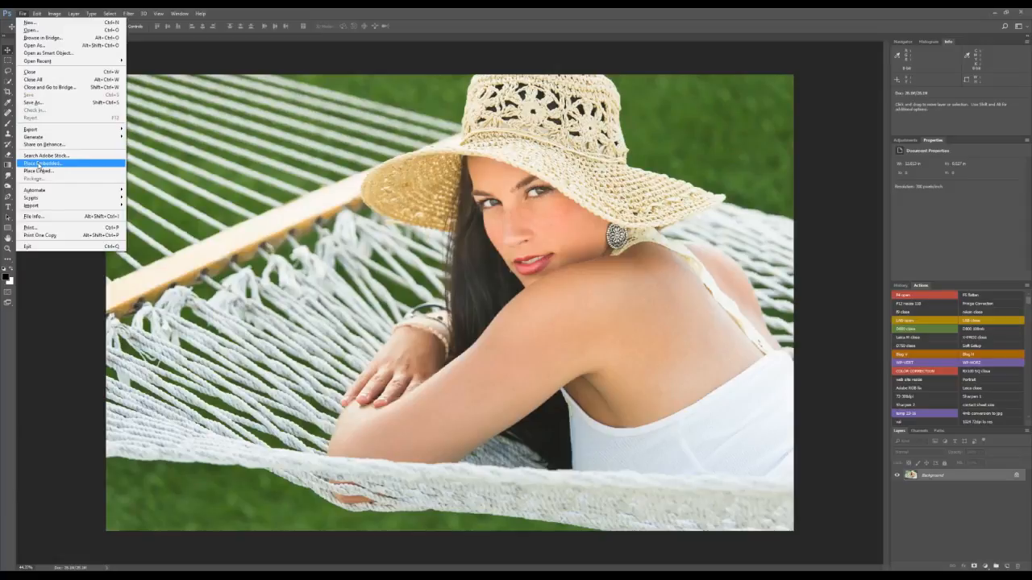
{"action": "left_click", "coordinate": [39, 164]}
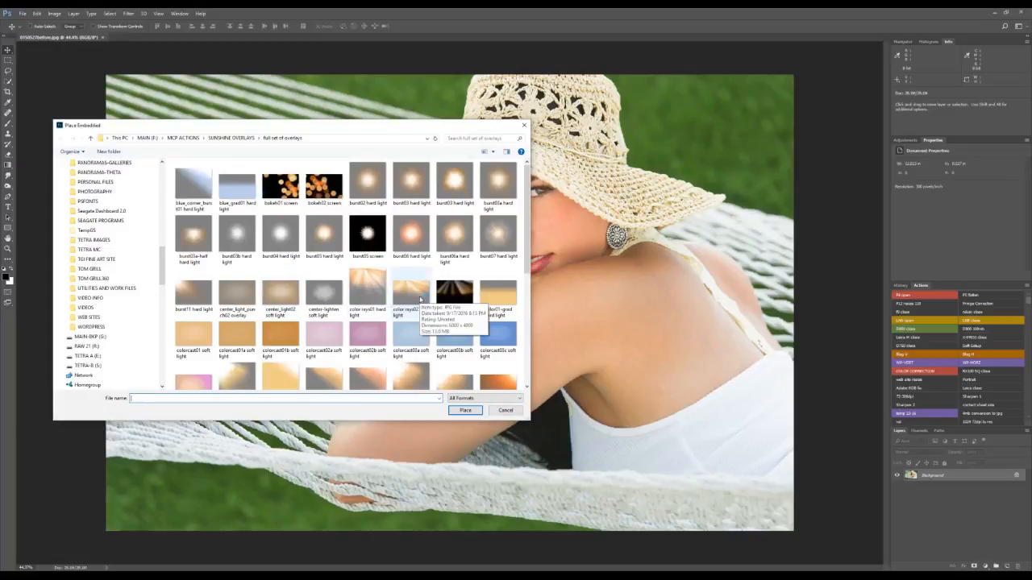
{"action": "left_click", "coordinate": [461, 242]}
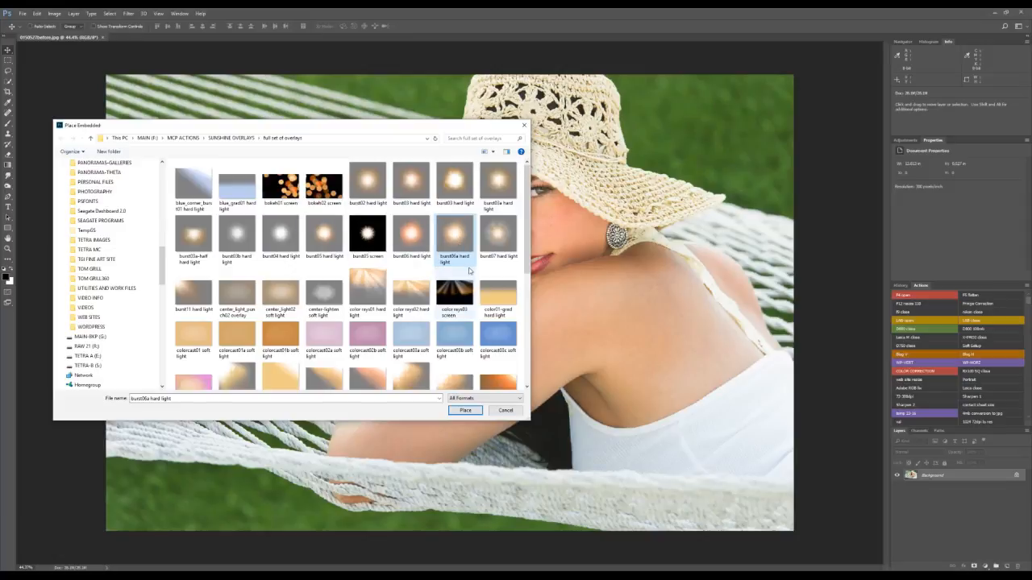
{"action": "left_click", "coordinate": [466, 412]}
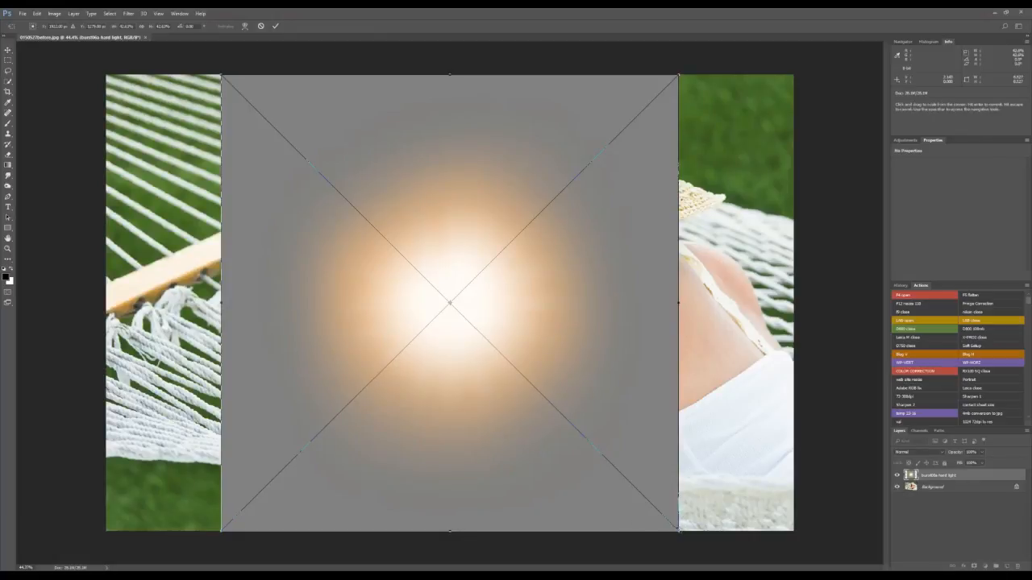
Step: Squash the burst overlay's height, position it over the photo's upper edge, and set its blend mode to Hard Light
{"action": "left_click_drag", "start_coordinate": [678, 529], "coordinate": [690, 359]}
{"action": "left_click_drag", "start_coordinate": [544, 220], "coordinate": [511, 104]}
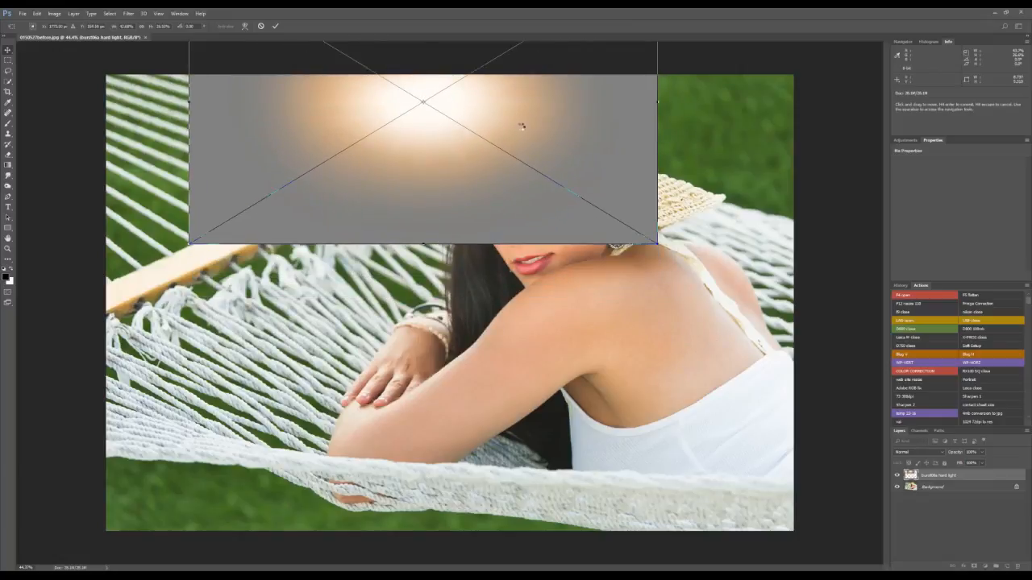
{"action": "key", "text": "Return"}
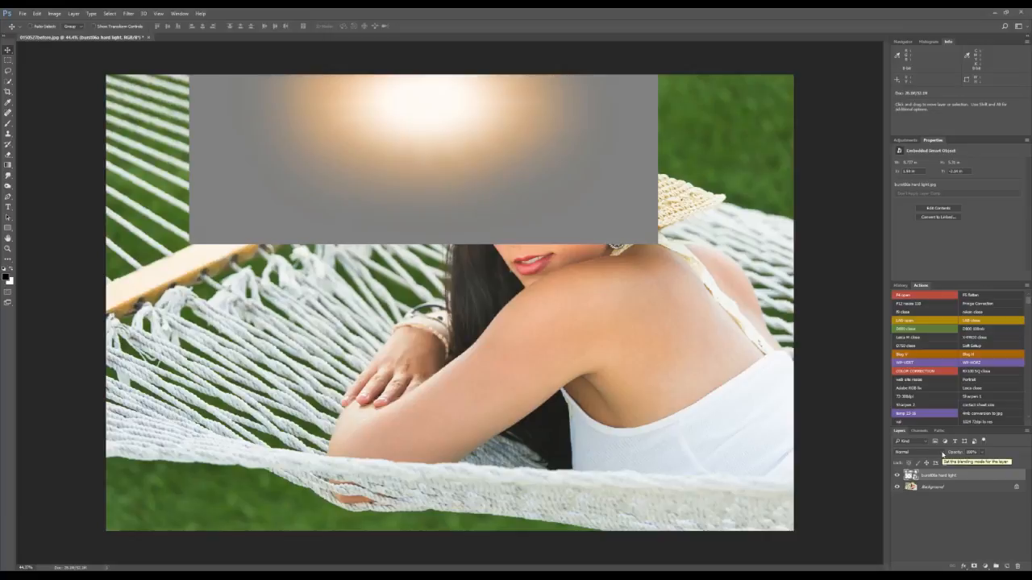
{"action": "left_click", "coordinate": [943, 454]}
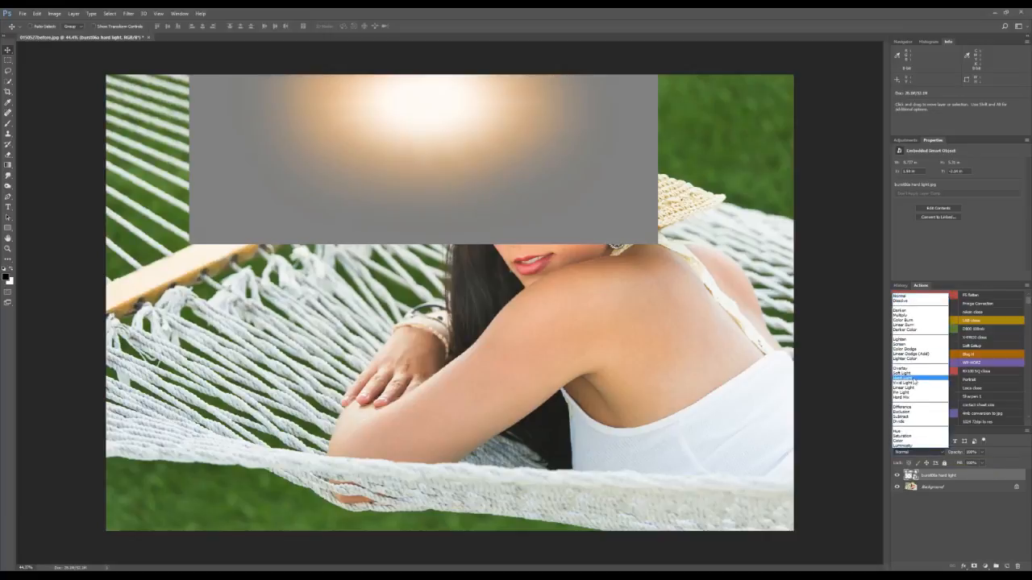
{"action": "left_click", "coordinate": [914, 378]}
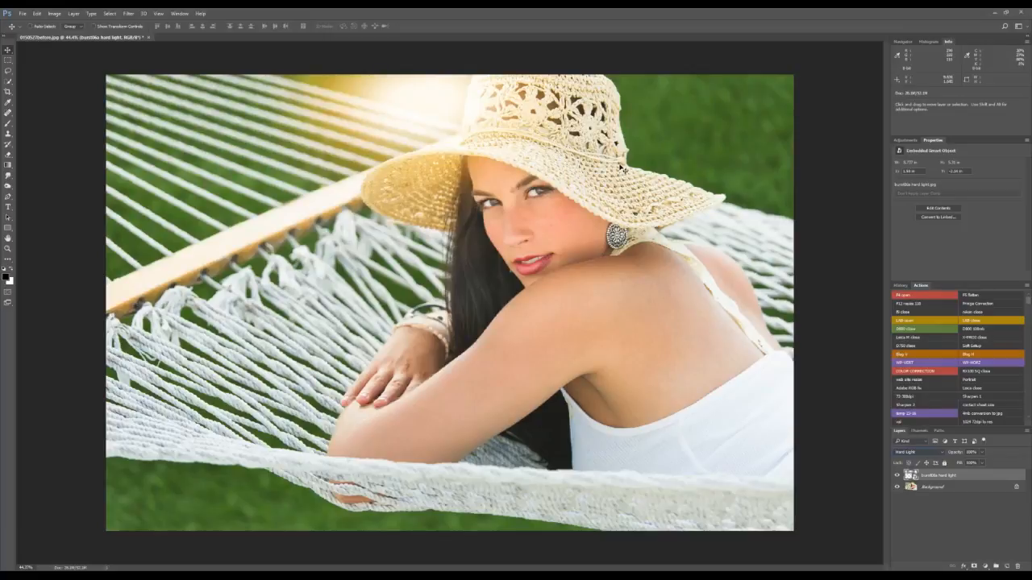
Step: Free-transform the burst overlay so it spans slightly more than the photo's full width and is a little taller
{"action": "key", "text": "ctrl"}
{"action": "key", "text": "ctrl+t"}
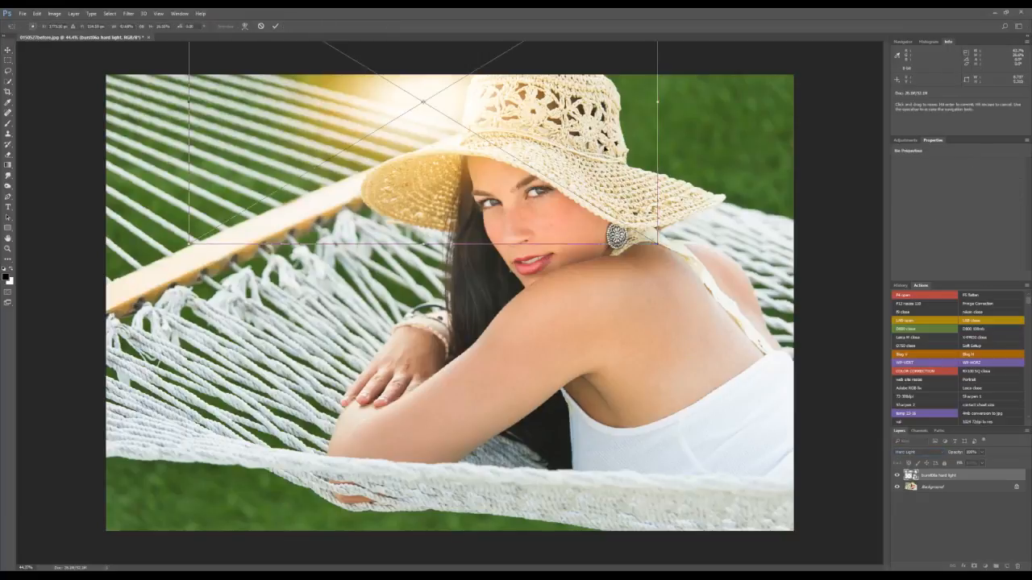
{"action": "left_click_drag", "start_coordinate": [711, 107], "coordinate": [876, 130]}
{"action": "left_click_drag", "start_coordinate": [758, 125], "coordinate": [635, 129]}
{"action": "left_click_drag", "start_coordinate": [778, 105], "coordinate": [811, 105]}
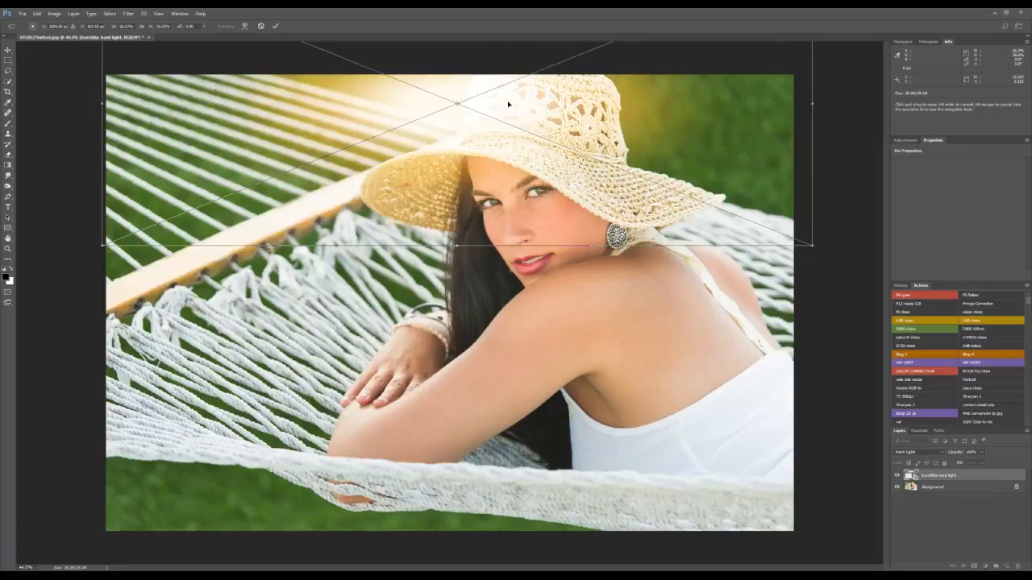
{"action": "left_click_drag", "start_coordinate": [813, 247], "coordinate": [814, 266]}
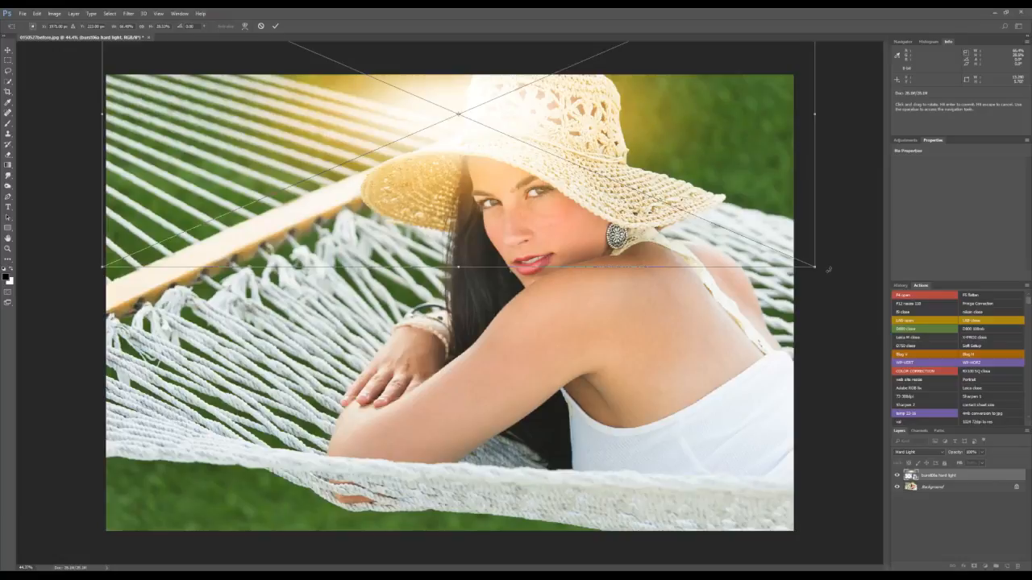
Step: Rotate the burst overlay slightly counter-clockwise and reposition its glow beside the hat crown near the photo's upper edge
{"action": "left_click_drag", "start_coordinate": [828, 269], "coordinate": [839, 239]}
{"action": "left_click_drag", "start_coordinate": [495, 199], "coordinate": [497, 222]}
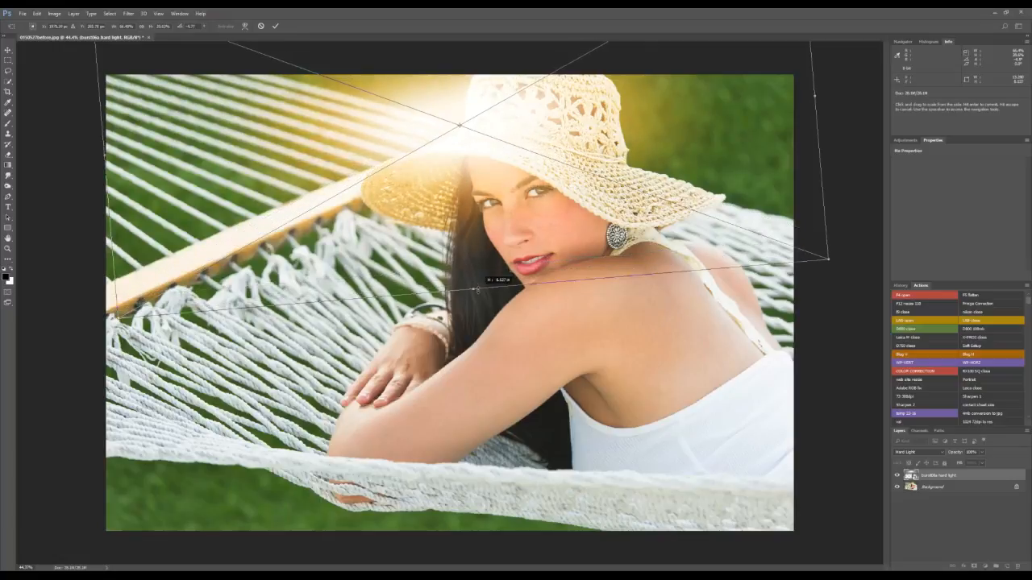
{"action": "left_click_drag", "start_coordinate": [469, 175], "coordinate": [468, 163]}
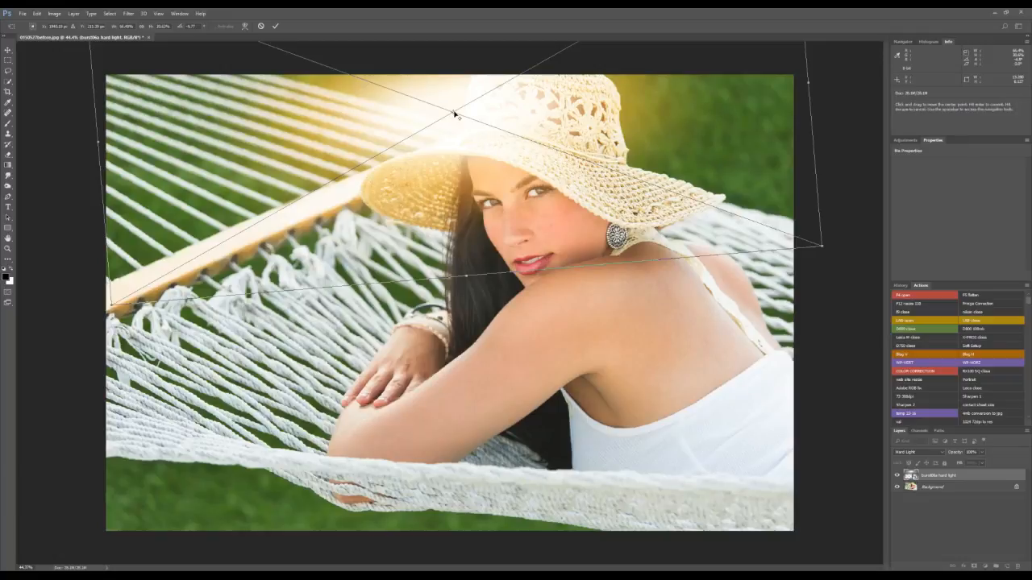
{"action": "left_click_drag", "start_coordinate": [456, 115], "coordinate": [460, 84]}
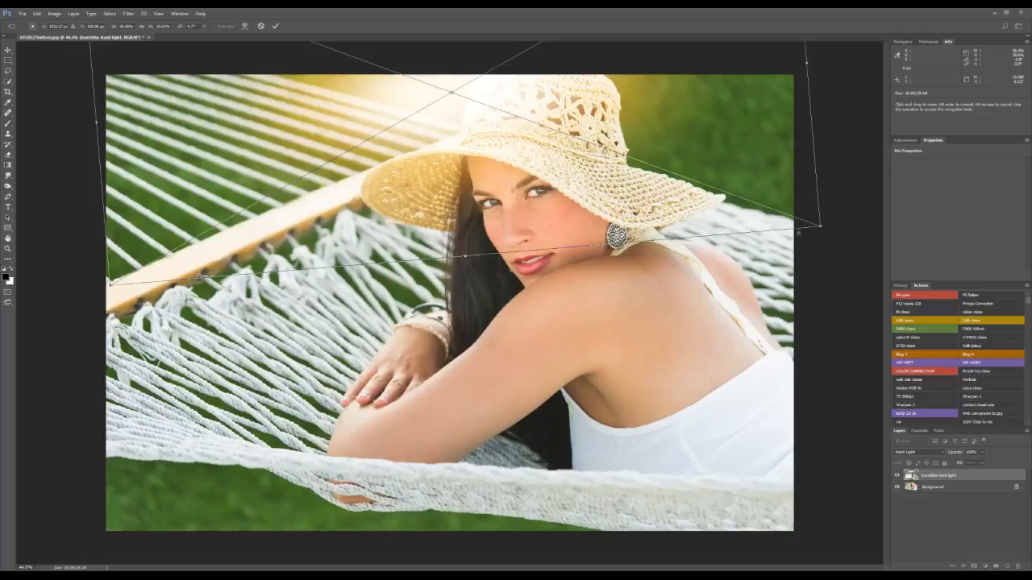
Step: Enlarge and widen the rotated burst overlay a little more, fine-tune its position beside the hat, and apply the transform
{"action": "left_click_drag", "start_coordinate": [827, 231], "coordinate": [851, 266]}
{"action": "left_click_drag", "start_coordinate": [620, 208], "coordinate": [602, 179]}
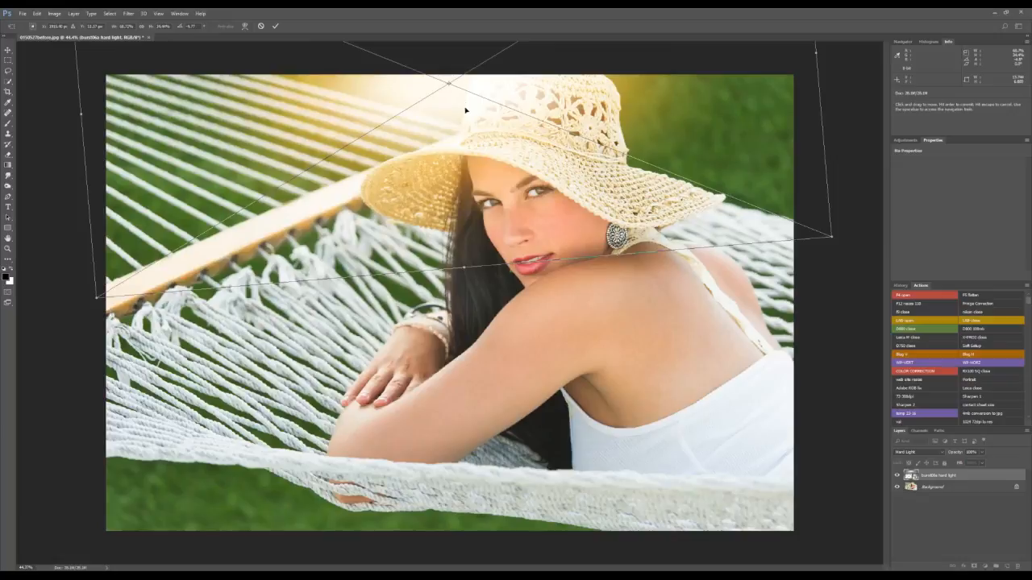
{"action": "left_click_drag", "start_coordinate": [464, 112], "coordinate": [464, 112]}
{"action": "left_click_drag", "start_coordinate": [816, 50], "coordinate": [833, 49]}
{"action": "left_click_drag", "start_coordinate": [723, 87], "coordinate": [711, 91]}
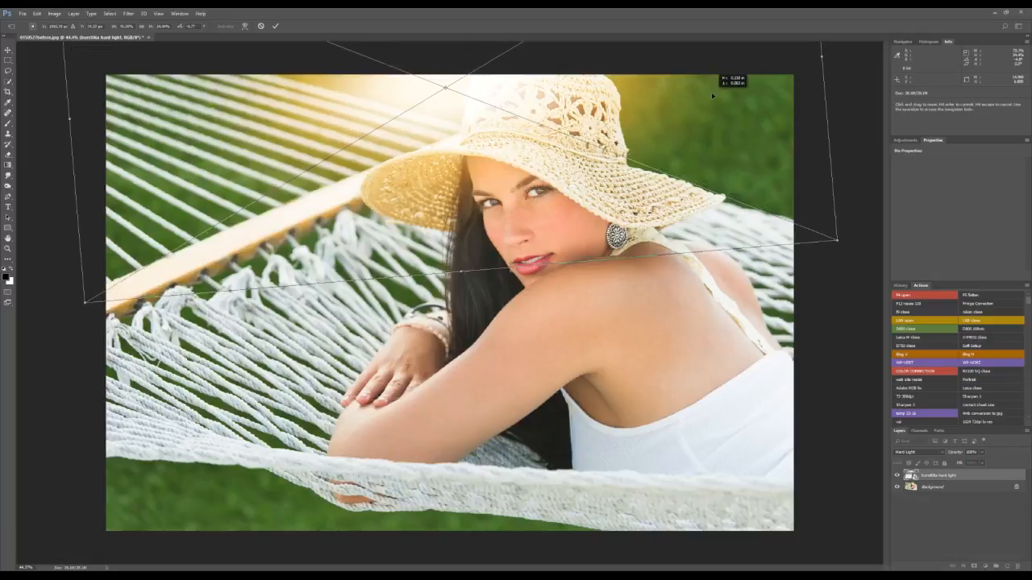
{"action": "key", "text": "Return"}
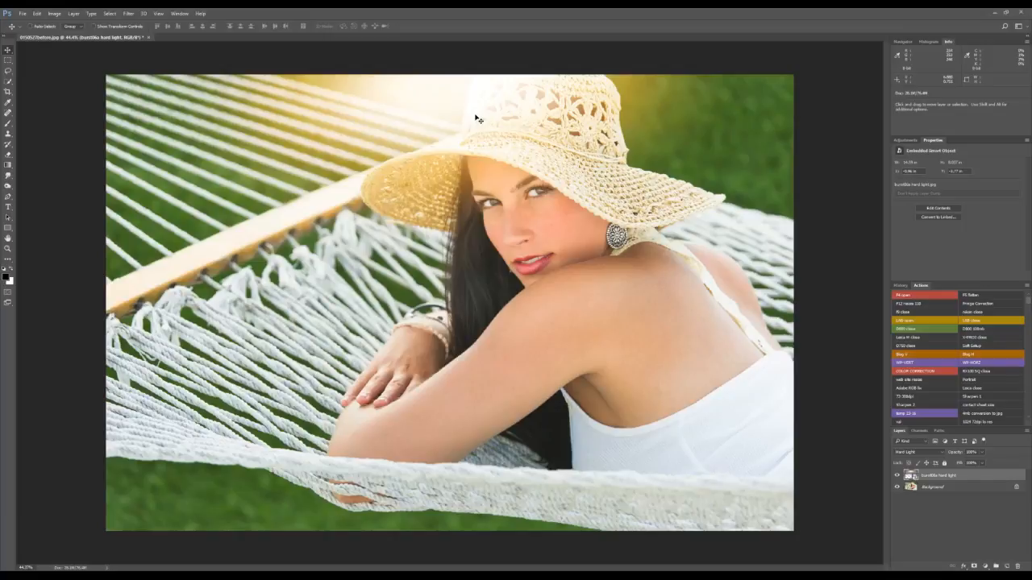
Step: Place the "colorcast01 soft light" overlay as an embedded object above the burst layer
{"action": "left_click", "coordinate": [24, 14]}
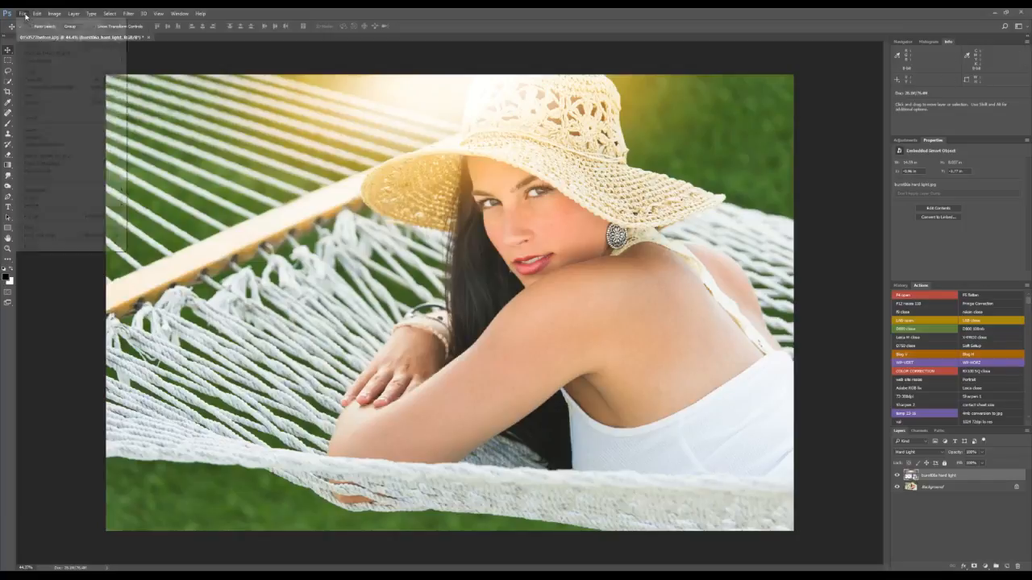
{"action": "left_click", "coordinate": [46, 166]}
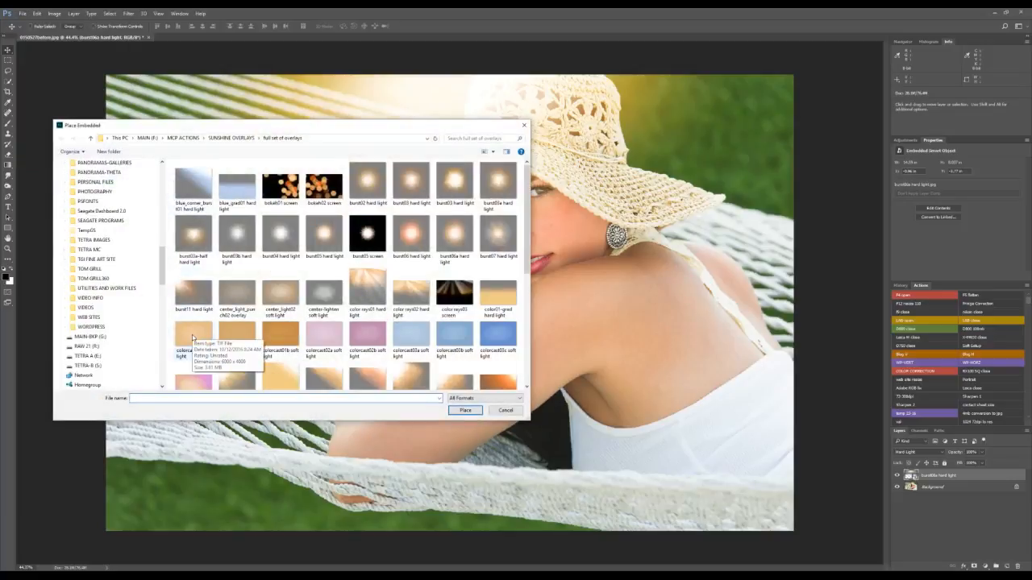
{"action": "left_click", "coordinate": [192, 339]}
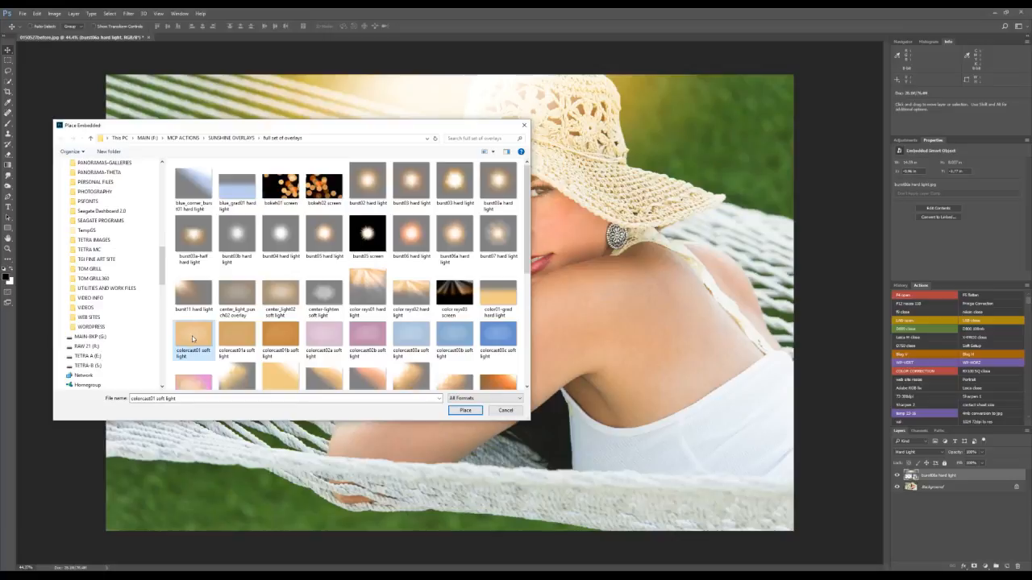
{"action": "left_click", "coordinate": [466, 410]}
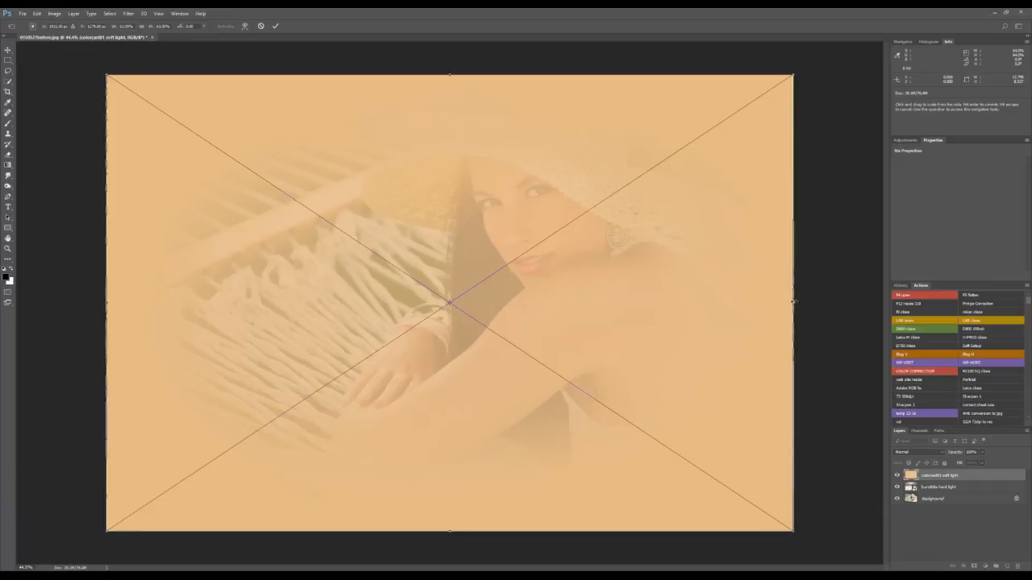
Step: Stretch the color cast overlay well past the photo's right side and slightly above its upper edge, and apply the transform
{"action": "left_click_drag", "start_coordinate": [793, 302], "coordinate": [897, 303]}
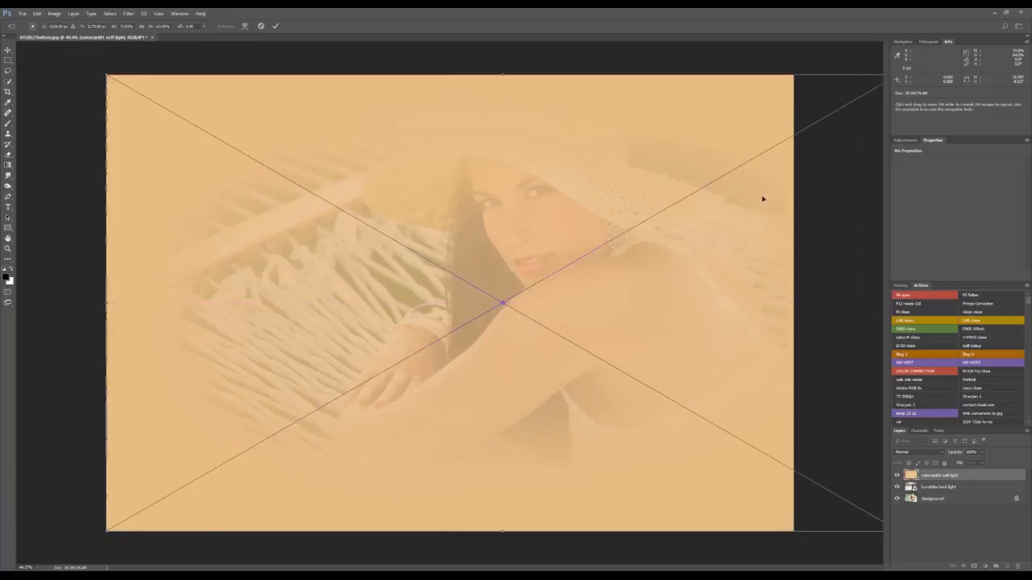
{"action": "left_click_drag", "start_coordinate": [810, 76], "coordinate": [806, 49]}
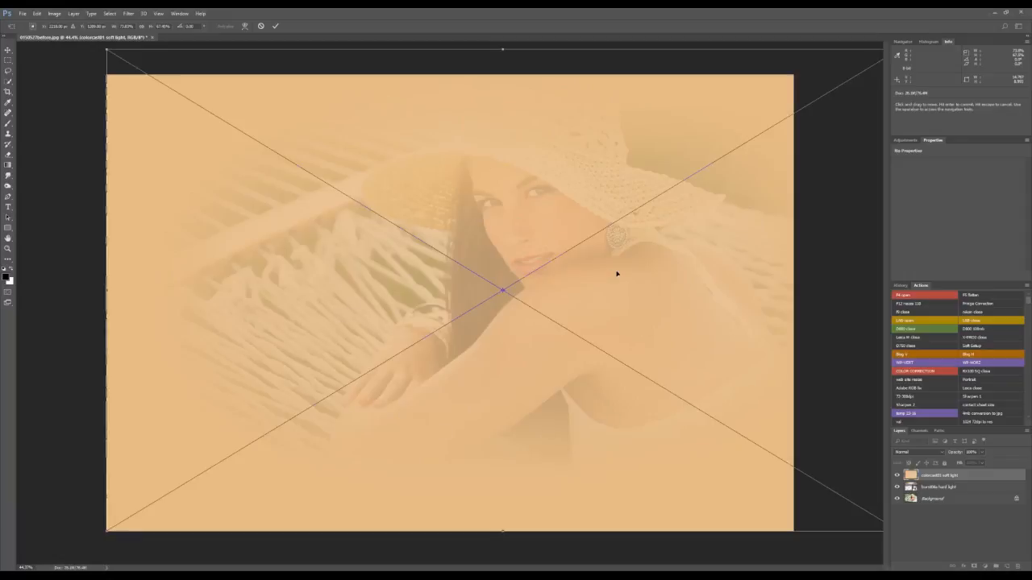
{"action": "key", "text": "Return"}
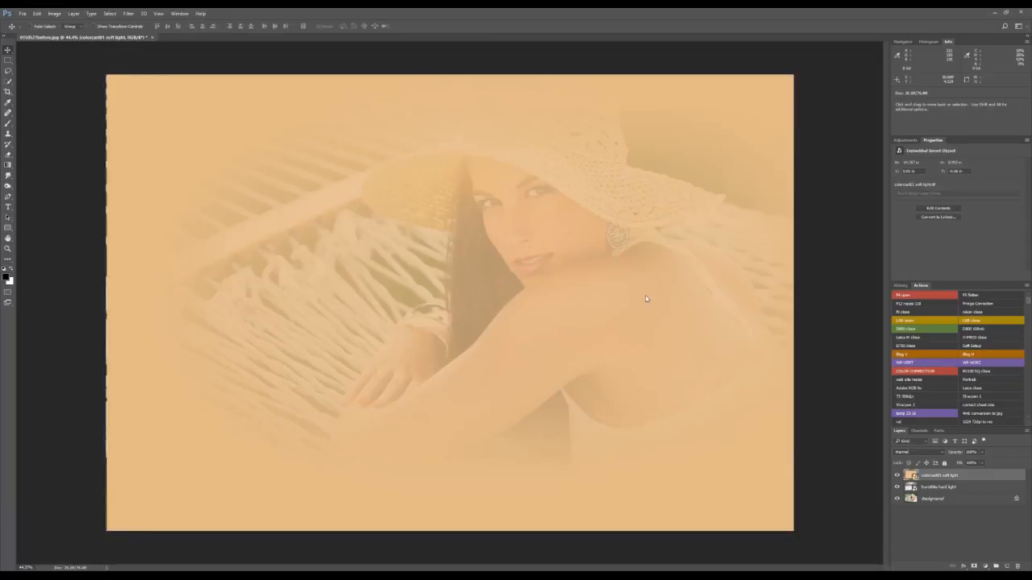
Step: Set the color cast layer's blend mode to Soft Light and compare the photo with that layer hidden and shown
{"action": "left_click", "coordinate": [941, 453]}
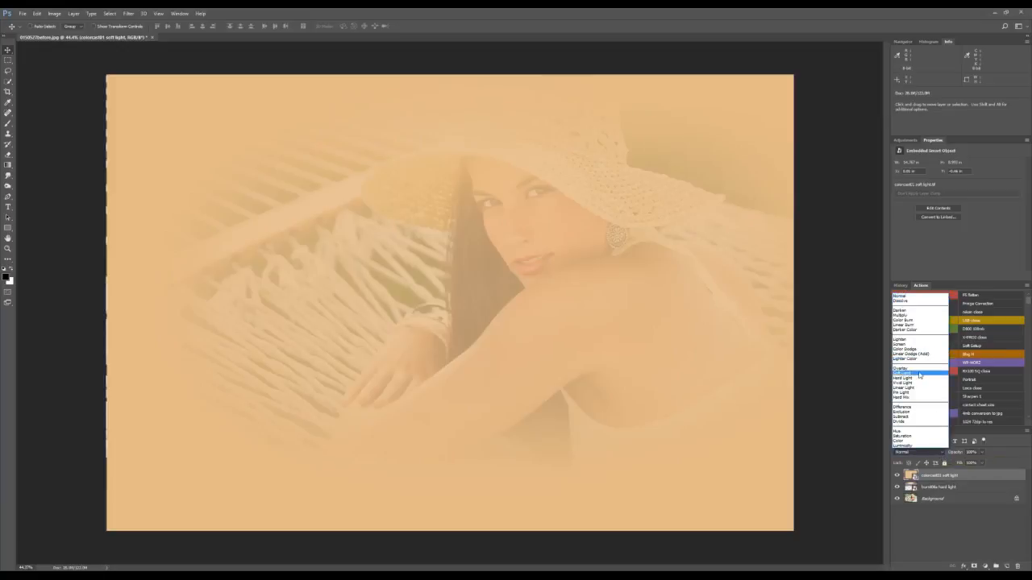
{"action": "left_click", "coordinate": [920, 375]}
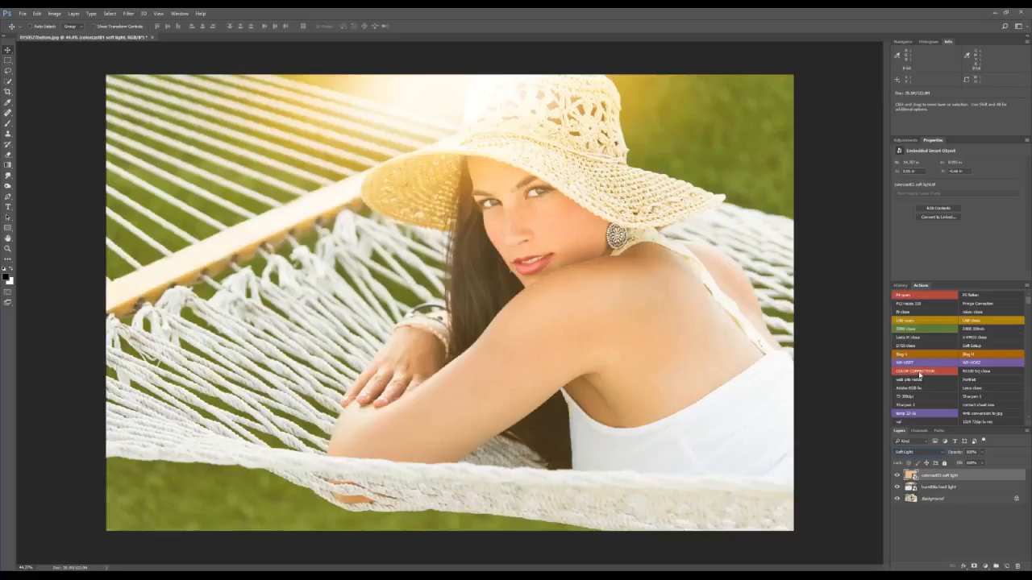
{"action": "left_click", "coordinate": [897, 475]}
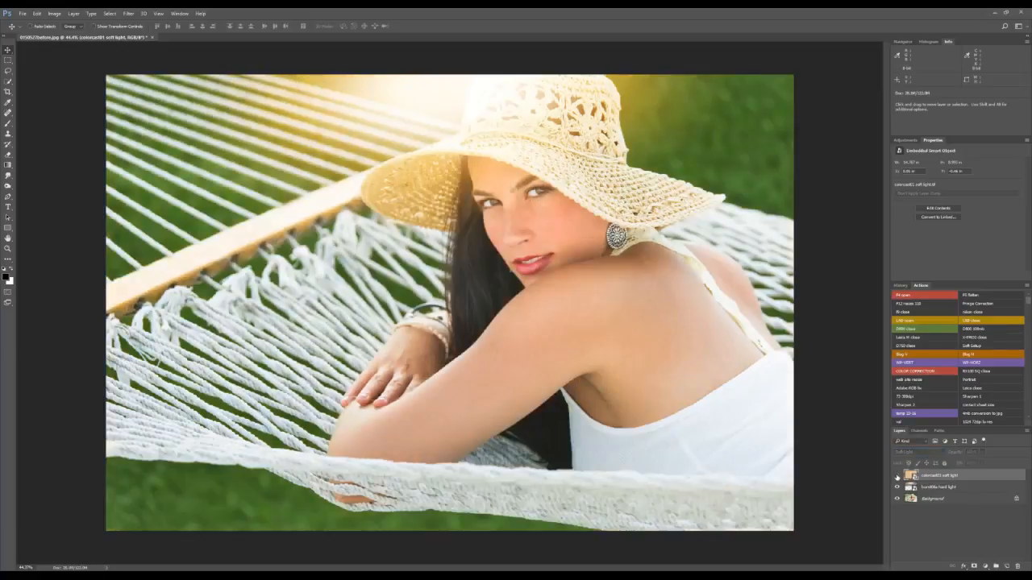
{"action": "left_click", "coordinate": [897, 476]}
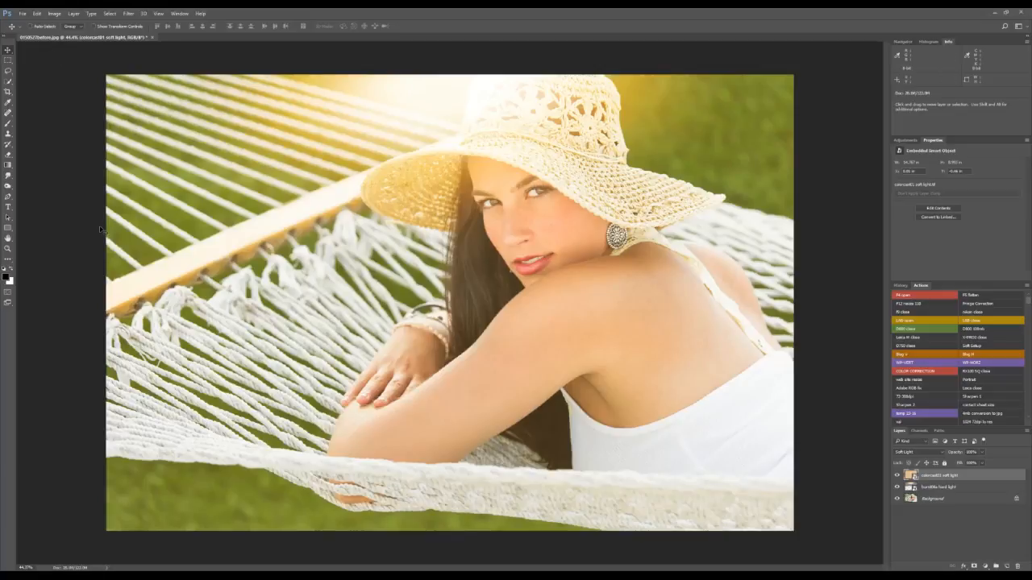
Step: Switch to the File Explorer window of the full set of overlays and place "color rays03 screen" from it onto the photo
{"action": "left_click", "coordinate": [22, 13]}
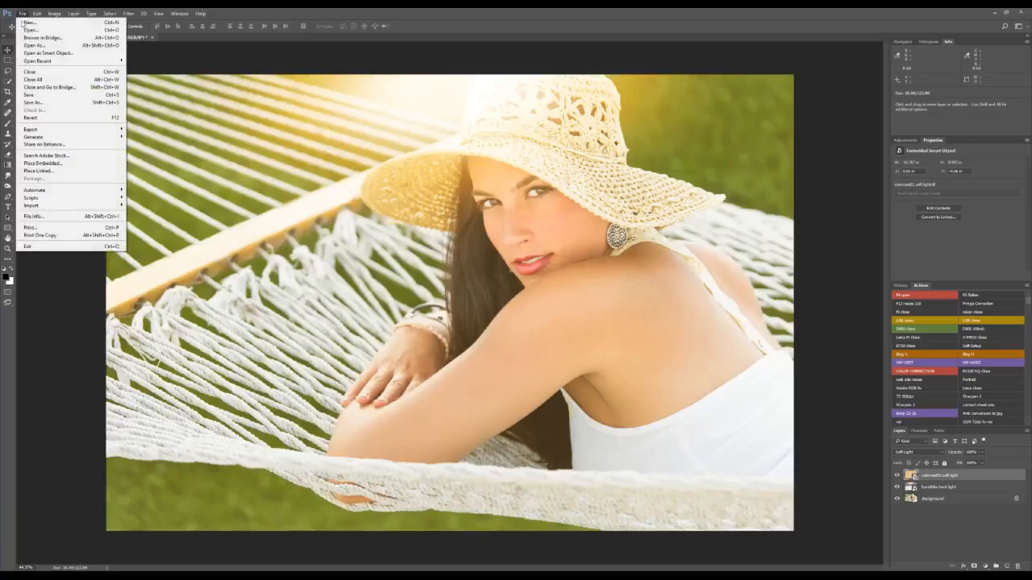
{"action": "left_click", "coordinate": [46, 338]}
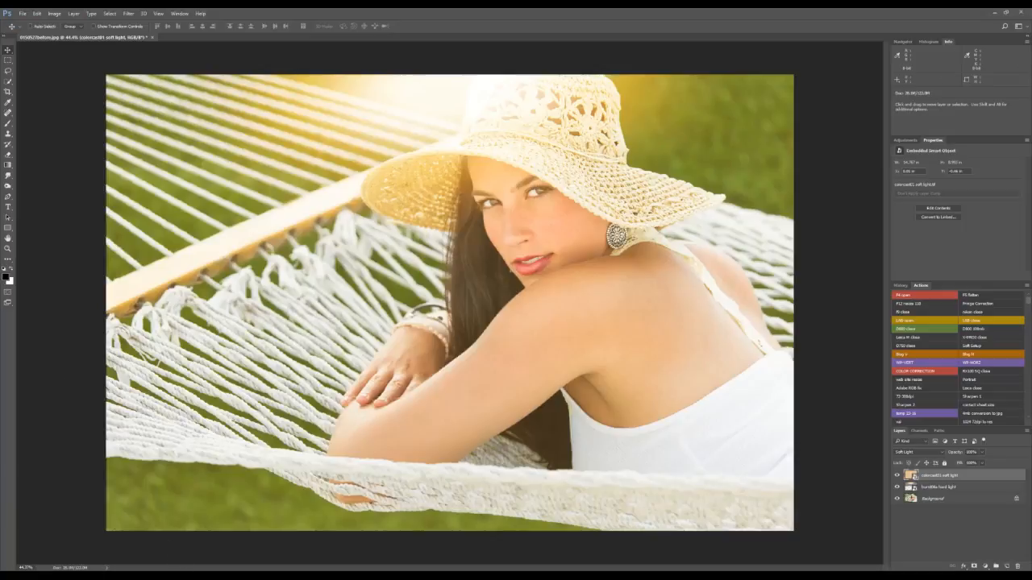
{"action": "mouse_move", "coordinate": [208, 576]}
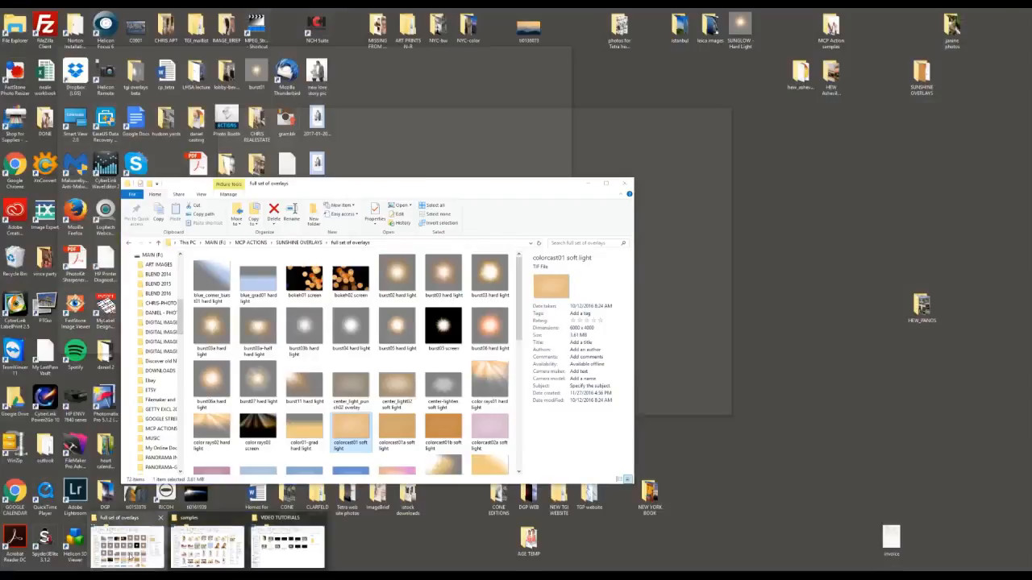
{"action": "left_click", "coordinate": [127, 546]}
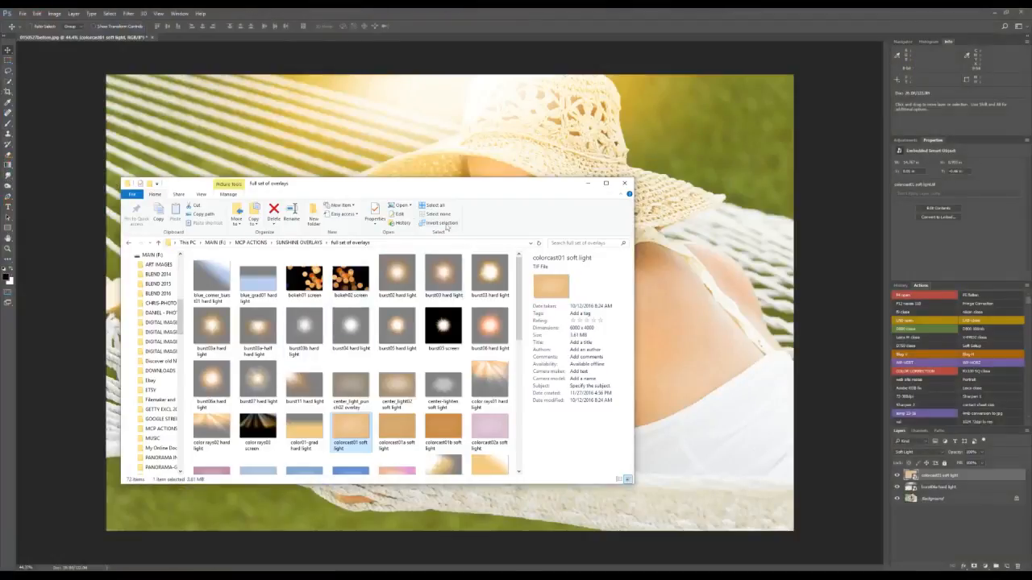
{"action": "left_click_drag", "start_coordinate": [374, 191], "coordinate": [320, 109]}
{"action": "left_click", "coordinate": [200, 353]}
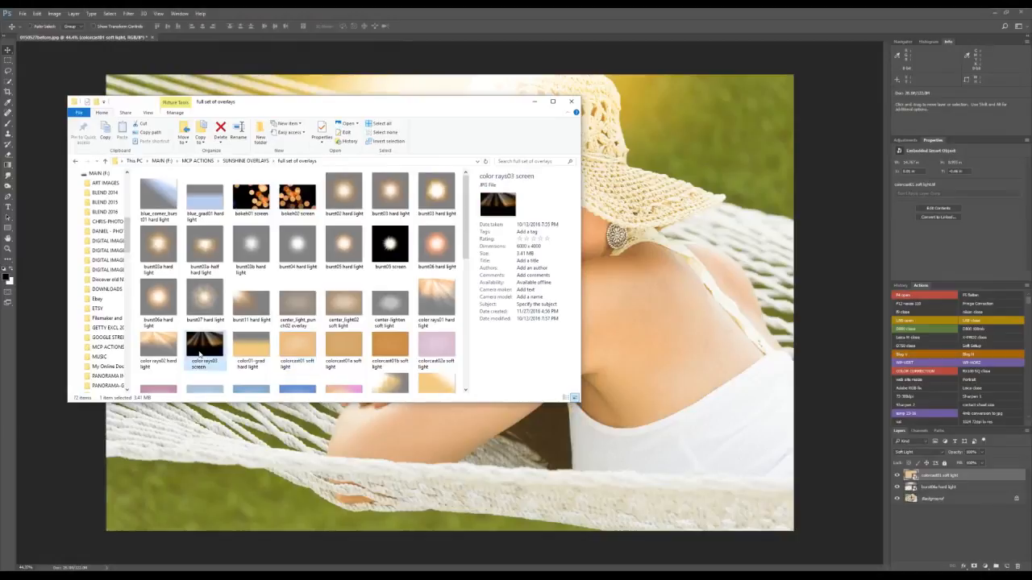
{"action": "left_click_drag", "start_coordinate": [200, 353], "coordinate": [639, 314]}
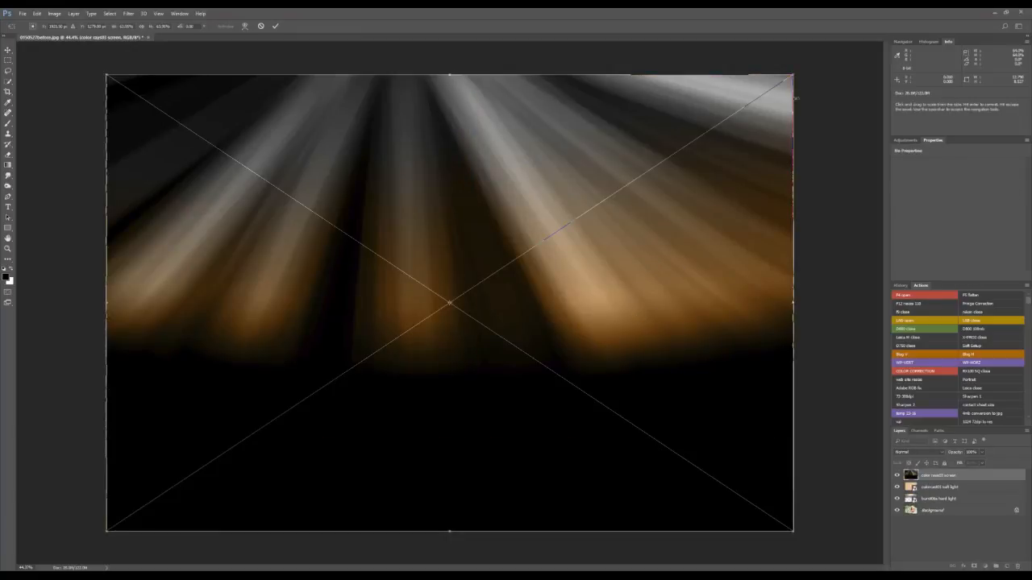
Step: Apply the placement of the "color rays03 screen" overlay and flip it horizontally
{"action": "key", "text": "Return"}
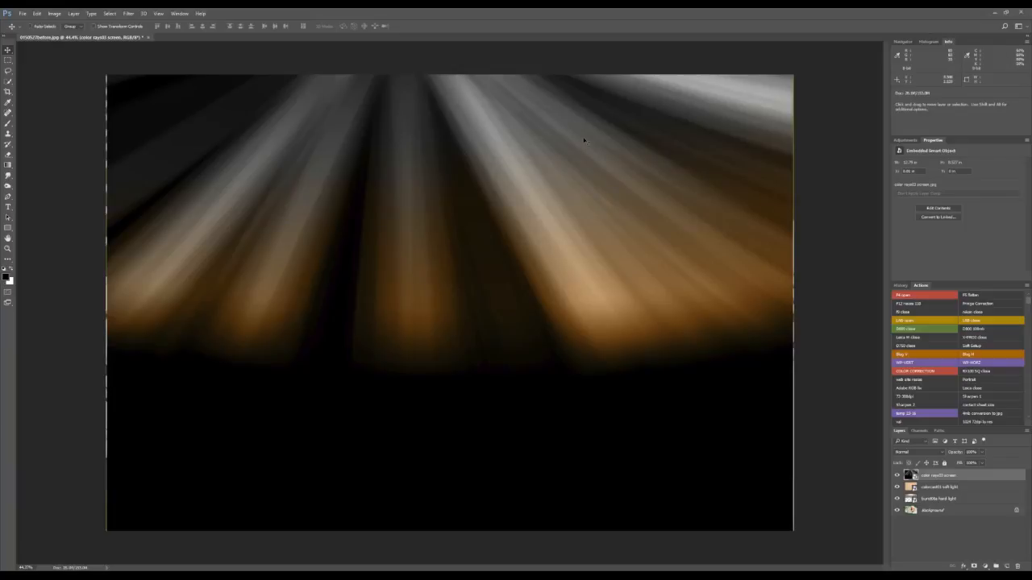
{"action": "left_click", "coordinate": [38, 14]}
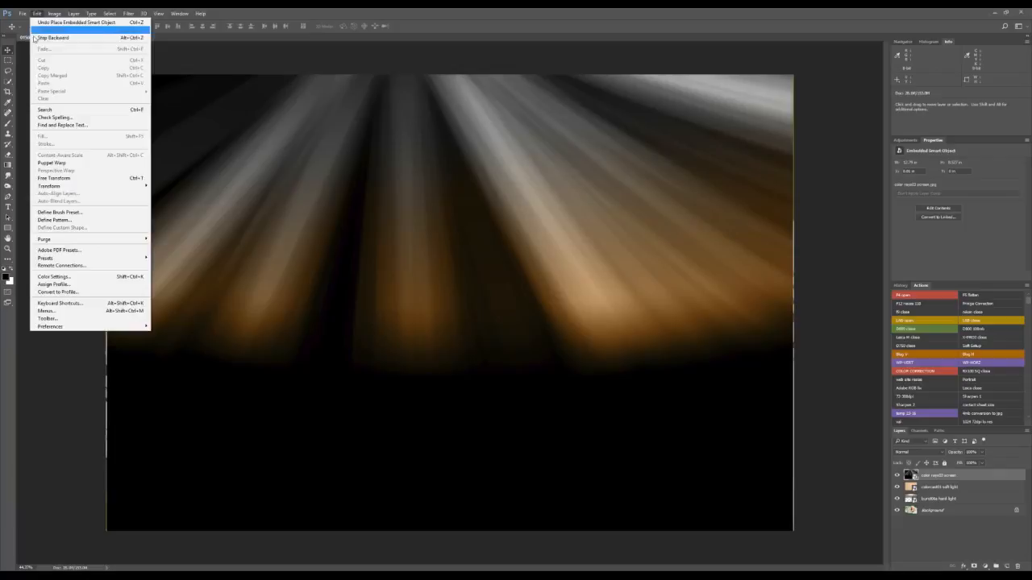
{"action": "mouse_move", "coordinate": [113, 189]}
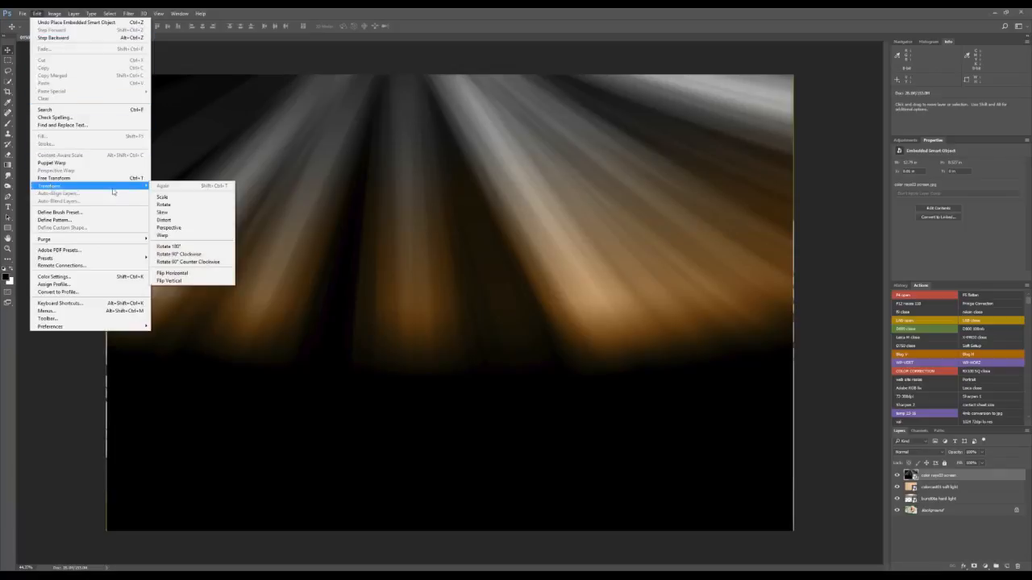
{"action": "left_click", "coordinate": [196, 274]}
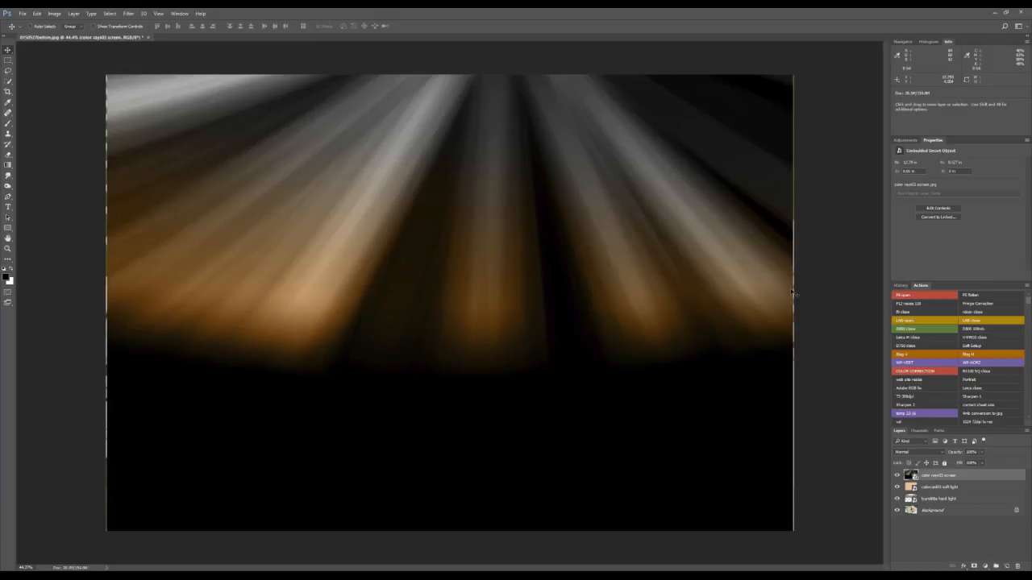
Step: Stretch the rays overlay beyond both sides of the photo, shift it slightly above the upper edge, and apply the transform
{"action": "key", "text": "ctrl"}
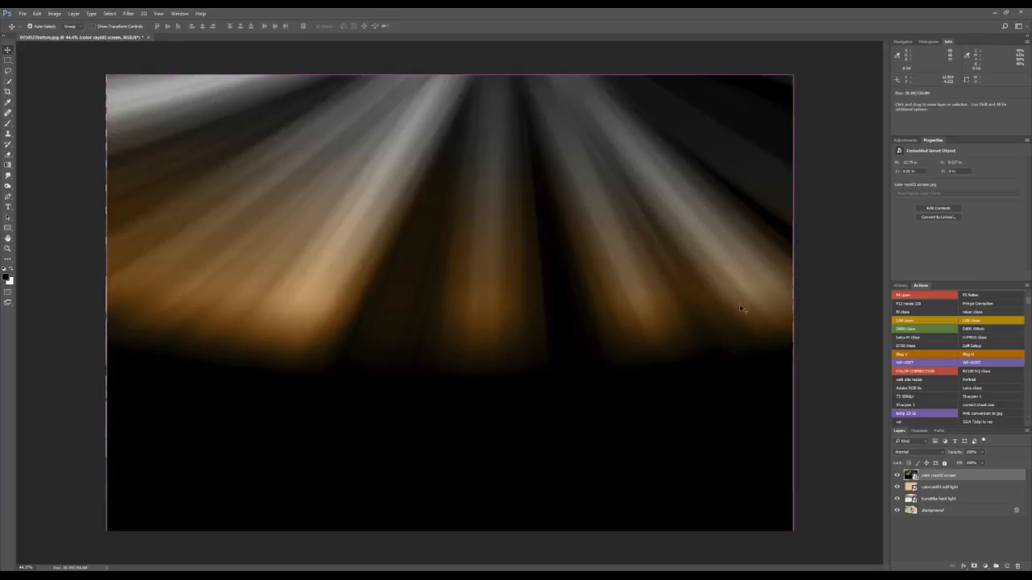
{"action": "key", "text": "ctrl+t"}
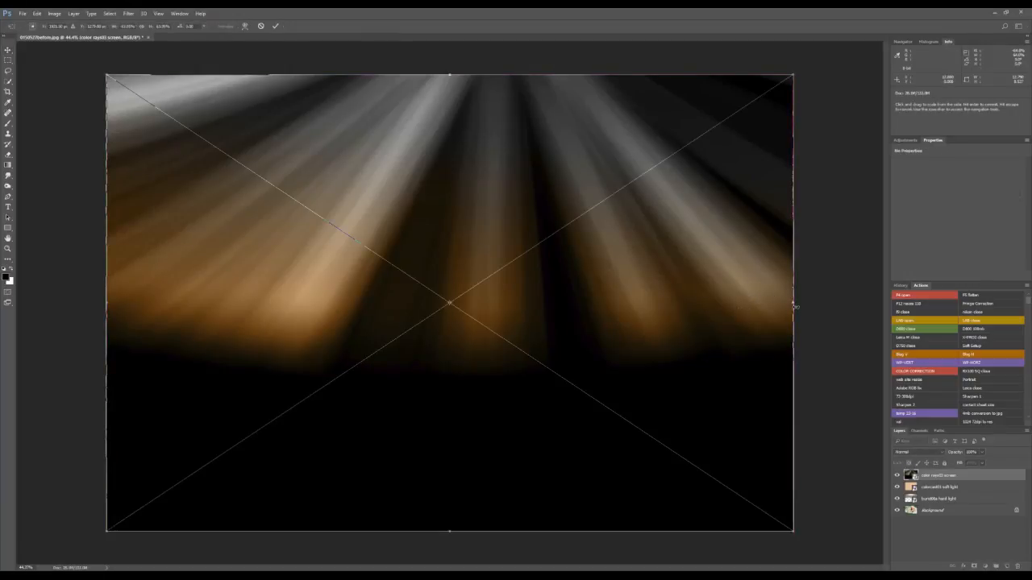
{"action": "left_click_drag", "start_coordinate": [794, 305], "coordinate": [838, 302]}
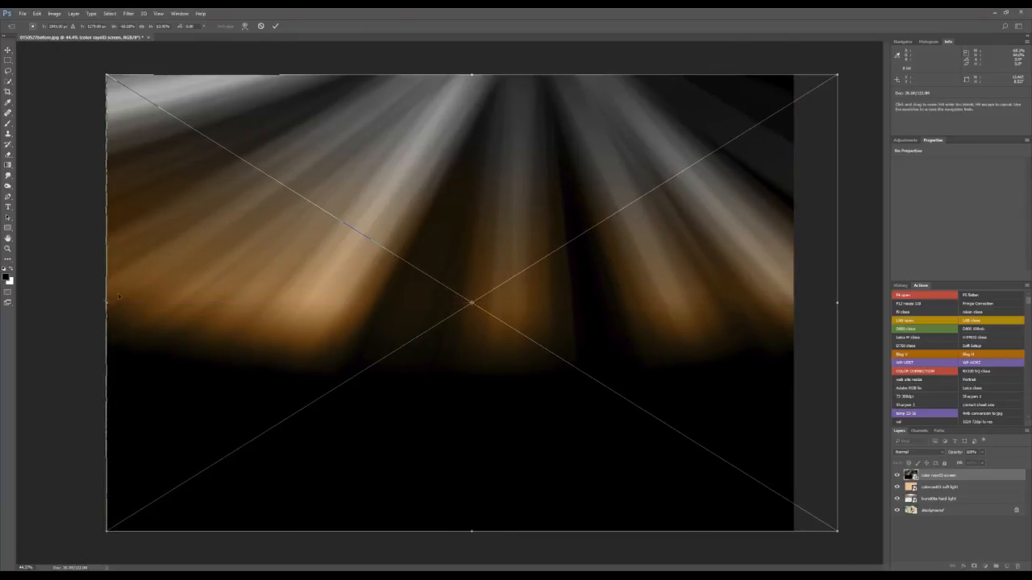
{"action": "left_click_drag", "start_coordinate": [106, 303], "coordinate": [56, 301]}
{"action": "left_click_drag", "start_coordinate": [432, 223], "coordinate": [432, 191]}
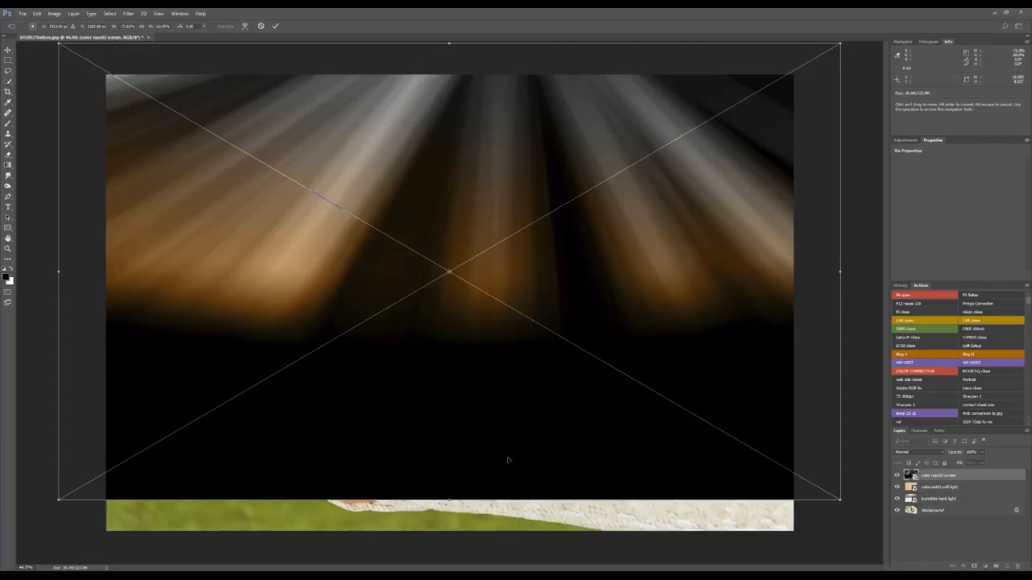
{"action": "key", "text": "Return"}
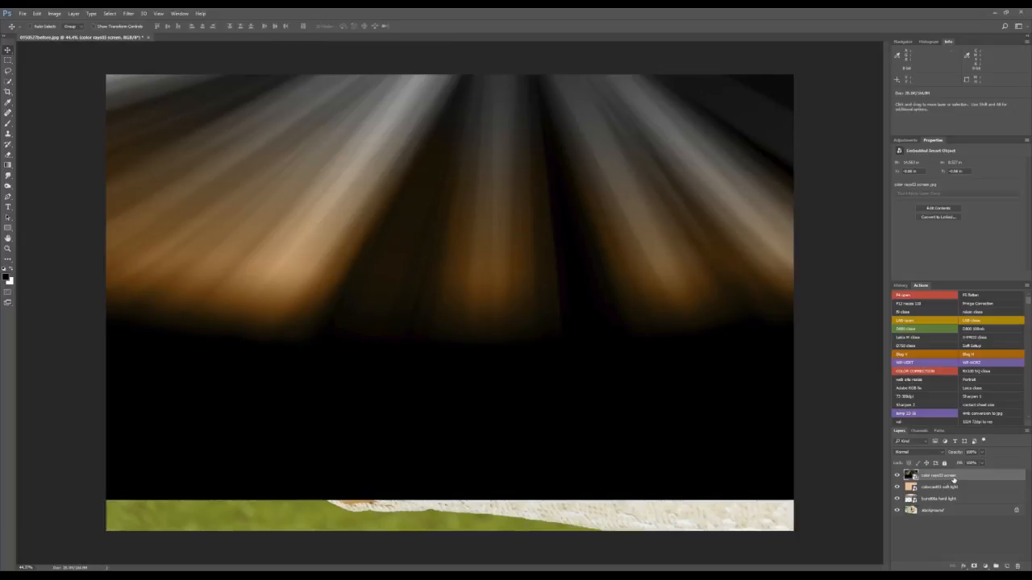
Step: Set the color rays layer's blend mode to Screen and compare the photo with that layer hidden and shown
{"action": "left_click", "coordinate": [944, 455]}
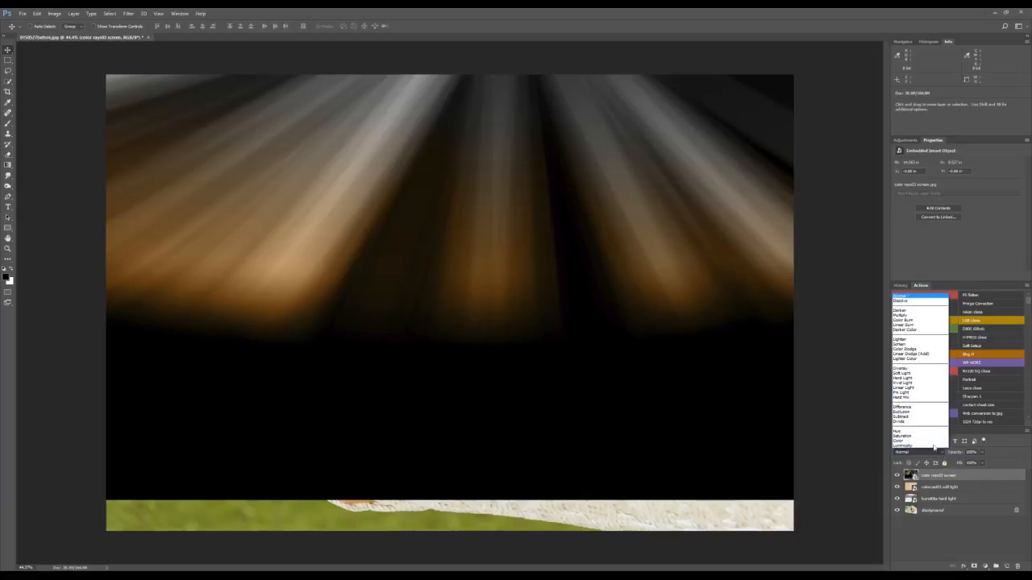
{"action": "left_click", "coordinate": [910, 344]}
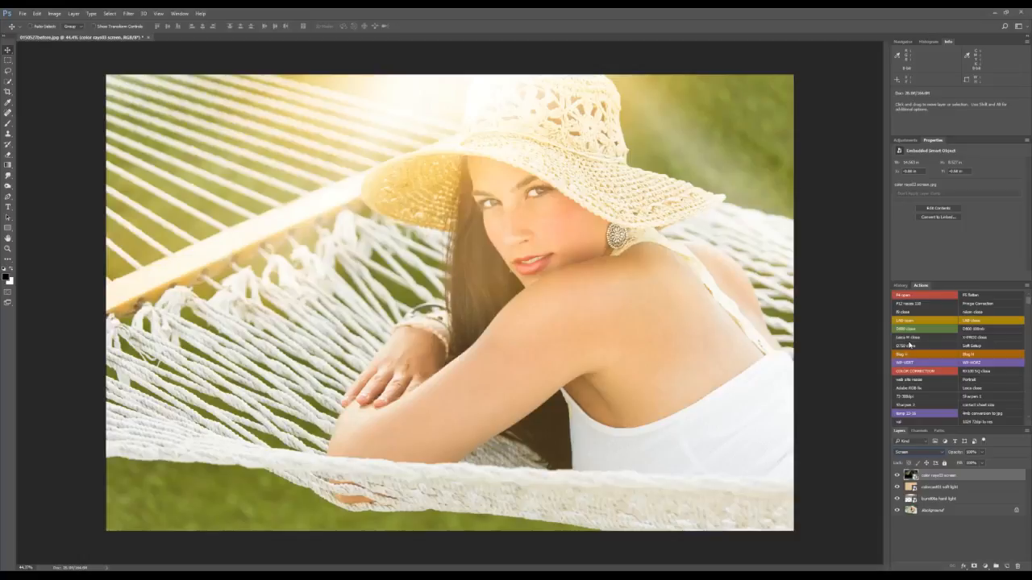
{"action": "left_click", "coordinate": [897, 475]}
{"action": "left_click", "coordinate": [896, 476]}
Step: Widen the color rays layer much further past the photo's right side and apply the transform
{"action": "key", "text": "ctrl+t"}
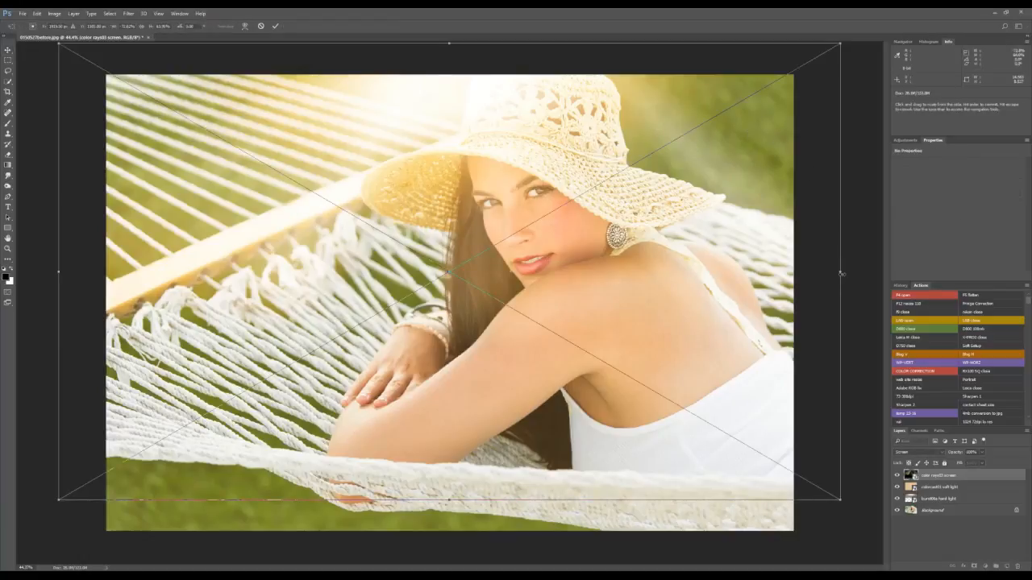
{"action": "left_click_drag", "start_coordinate": [841, 274], "coordinate": [943, 262]}
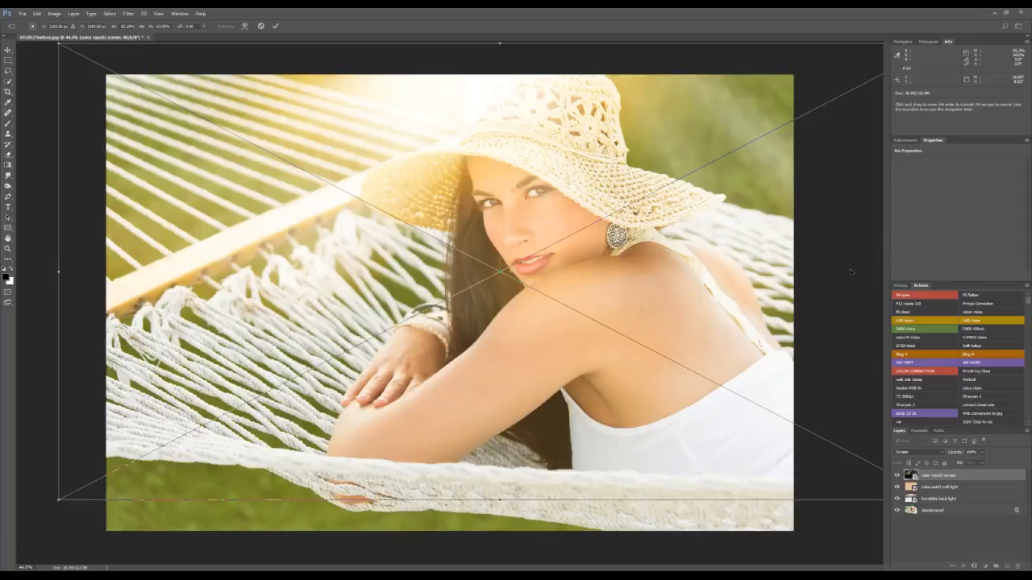
{"action": "key", "text": "Return"}
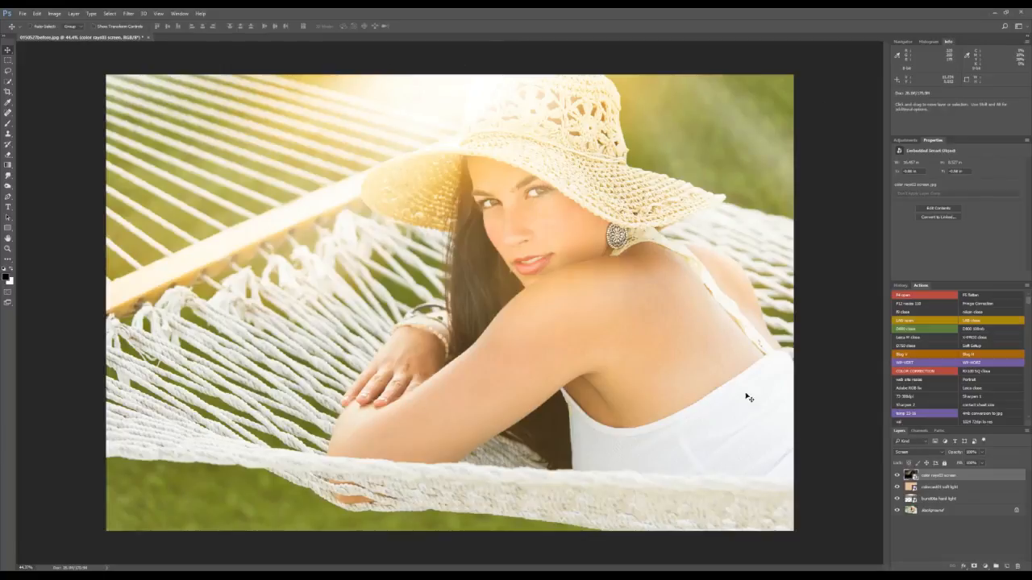
Step: Add a layer mask to the color rays layer and set up a soft black brush with slightly raised low opacity
{"action": "left_click", "coordinate": [975, 568]}
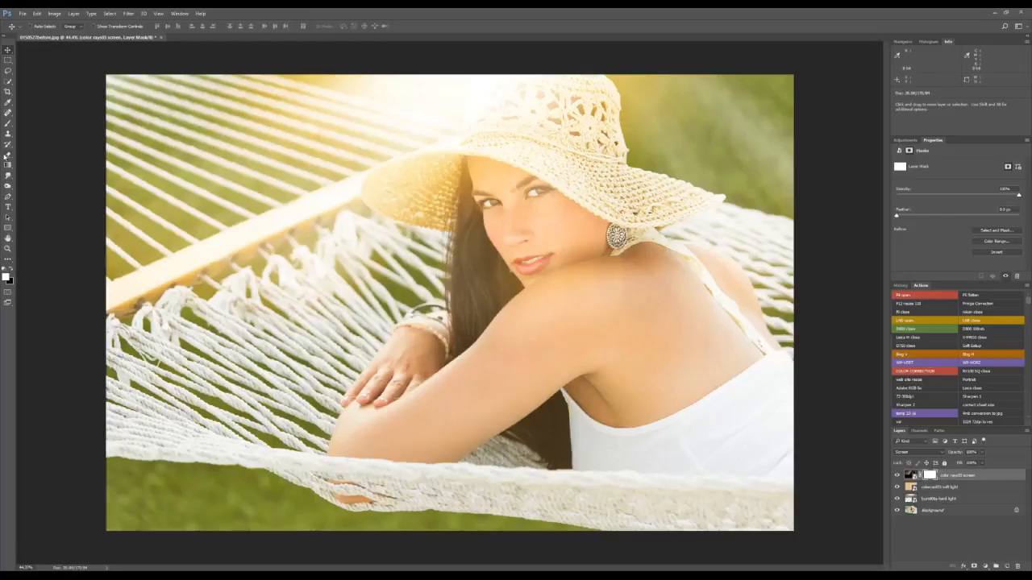
{"action": "left_click", "coordinate": [7, 124]}
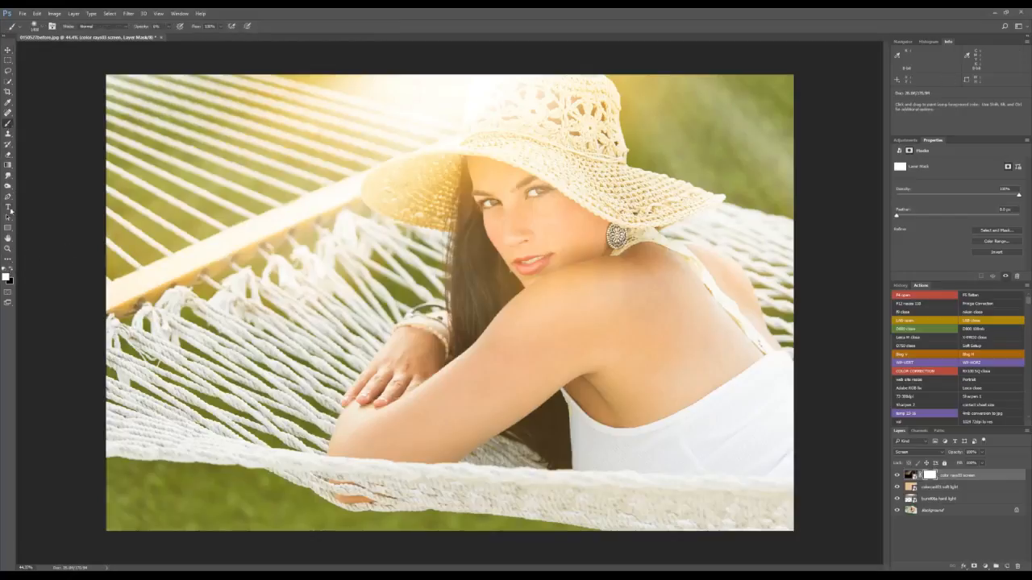
{"action": "left_click", "coordinate": [11, 269]}
{"action": "left_click", "coordinate": [44, 28]}
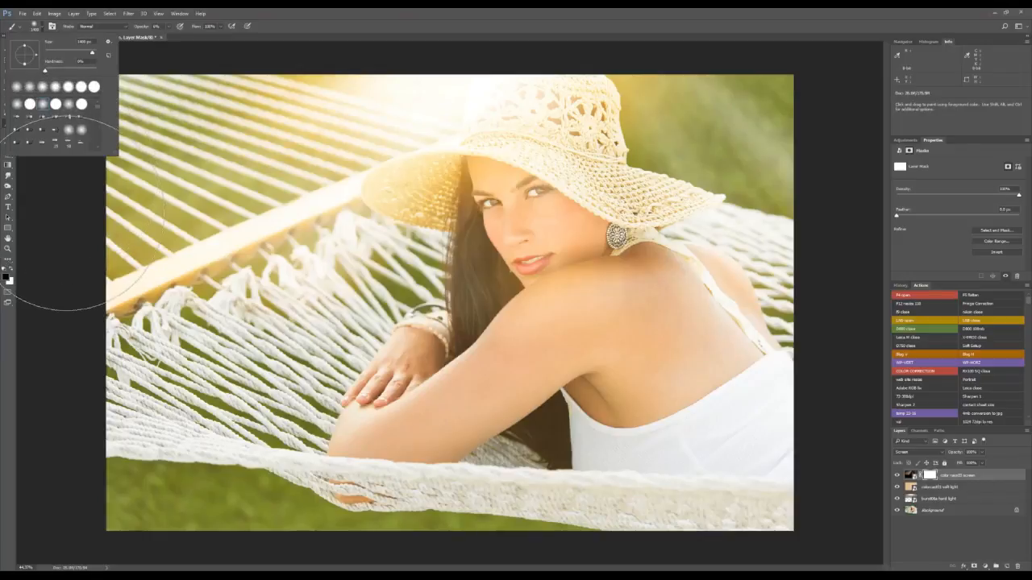
{"action": "left_click", "coordinate": [169, 34]}
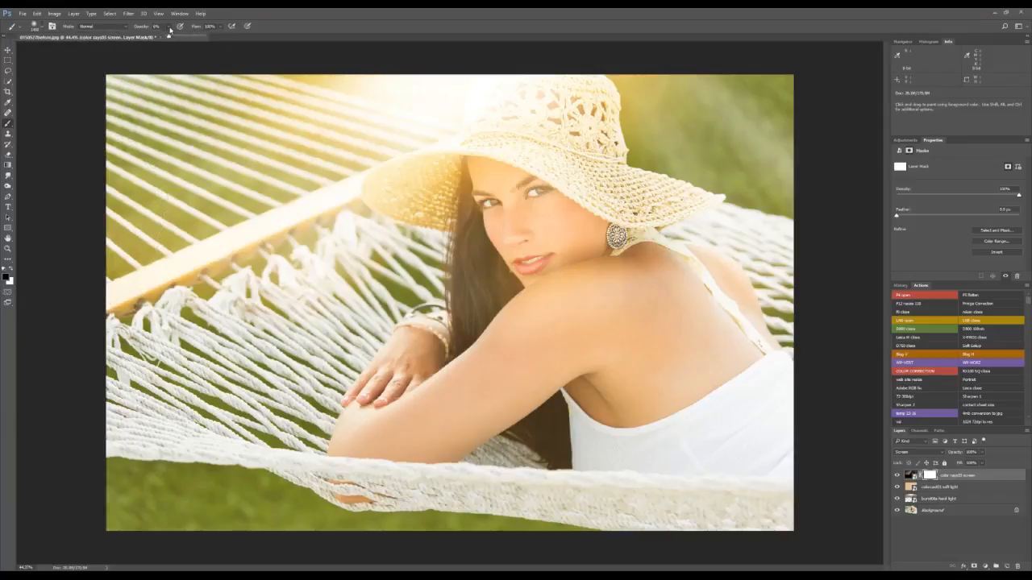
{"action": "left_click_drag", "start_coordinate": [168, 37], "coordinate": [172, 38]}
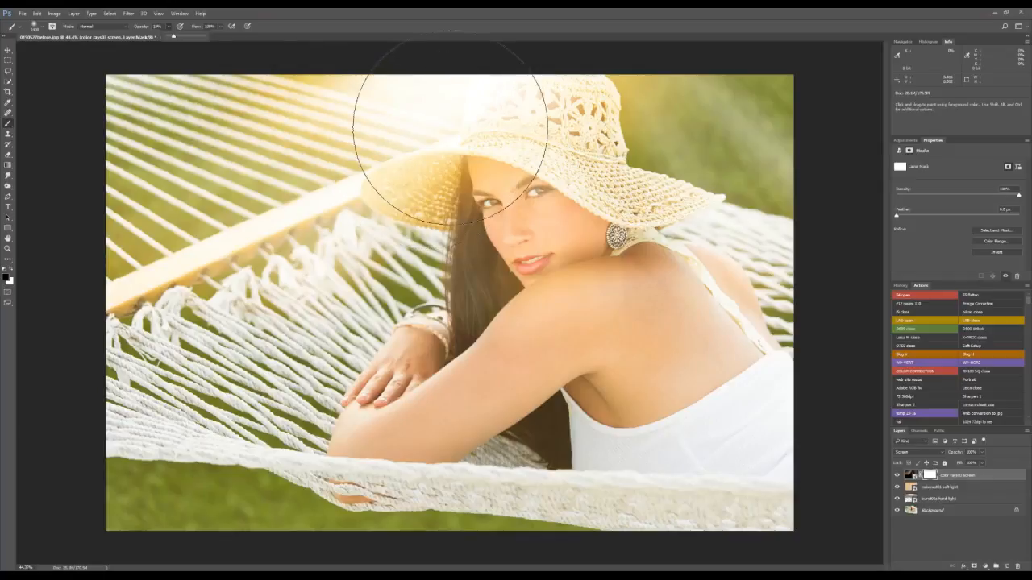
Step: Reduce the brush size and paint on the rays mask to soften the rays over the woman's hat and face
{"action": "key", "text": "bracketleft"}
{"action": "key", "text": "bracketleft"}
{"action": "key", "text": "bracketleft"}
{"action": "key", "text": "bracketleft"}
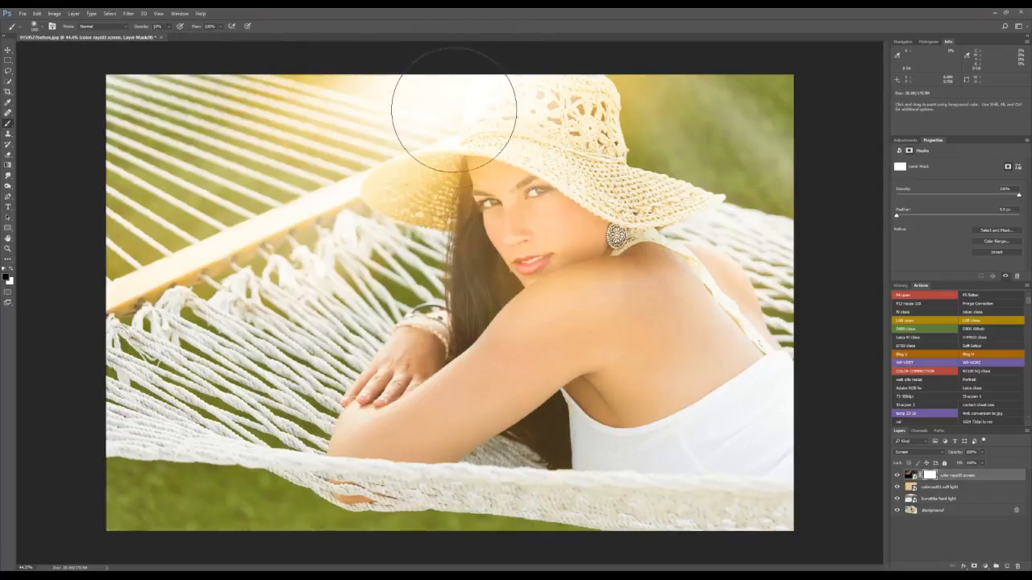
{"action": "key", "text": "bracketleft"}
{"action": "key", "text": "bracketleft"}
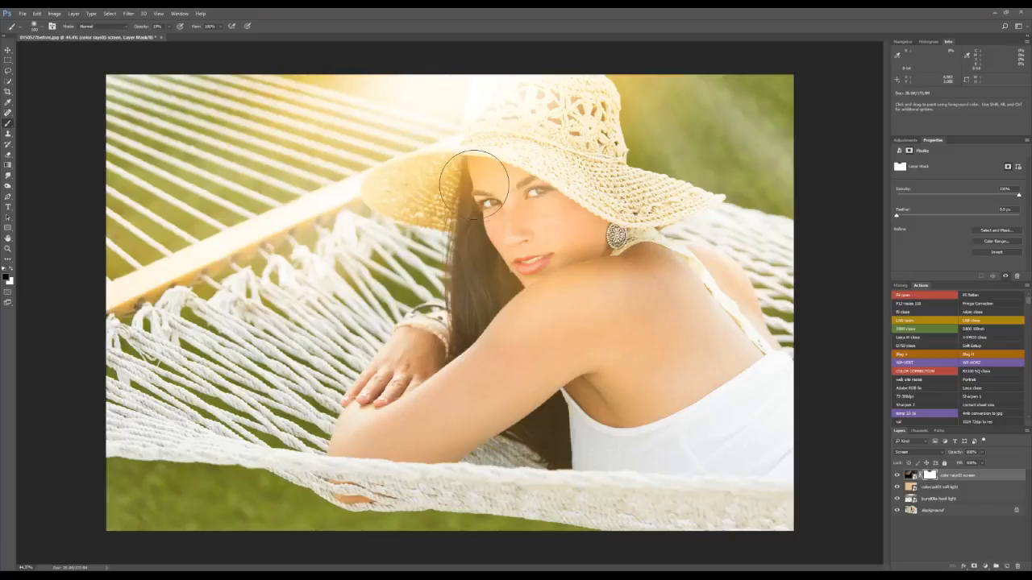
{"action": "mouse_move", "coordinate": [502, 188]}
{"action": "left_mouse_down"}
{"action": "mouse_move", "coordinate": [477, 191]}
{"action": "mouse_move", "coordinate": [531, 194]}
{"action": "mouse_move", "coordinate": [499, 205]}
{"action": "mouse_move", "coordinate": [529, 207]}
{"action": "mouse_move", "coordinate": [503, 204]}
{"action": "left_mouse_up"}
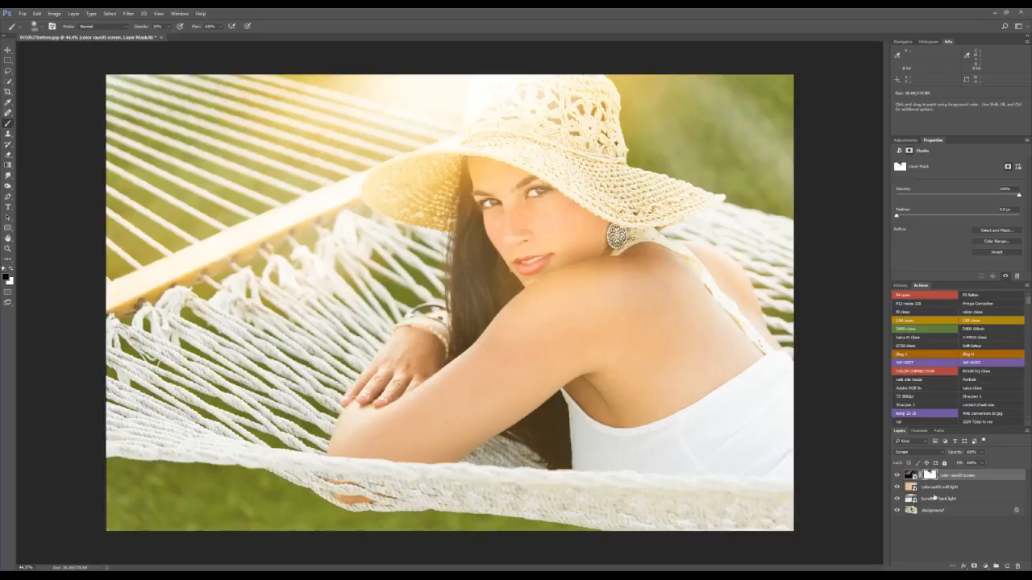
Step: Add a layer mask to the burst hard light layer and lightly paint out the burst from the hat toward the hammock strings
{"action": "left_click", "coordinate": [939, 501]}
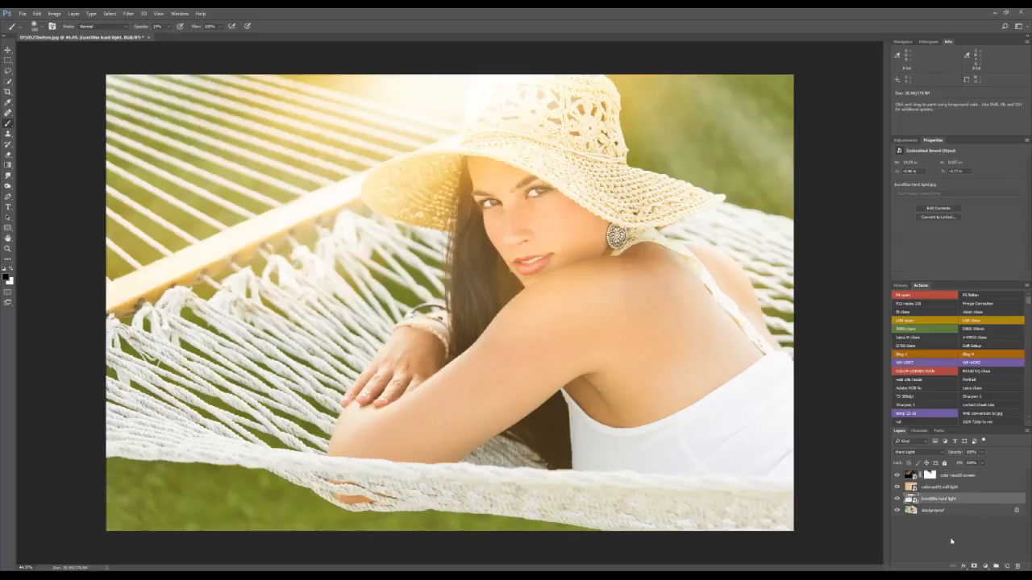
{"action": "left_click", "coordinate": [974, 567]}
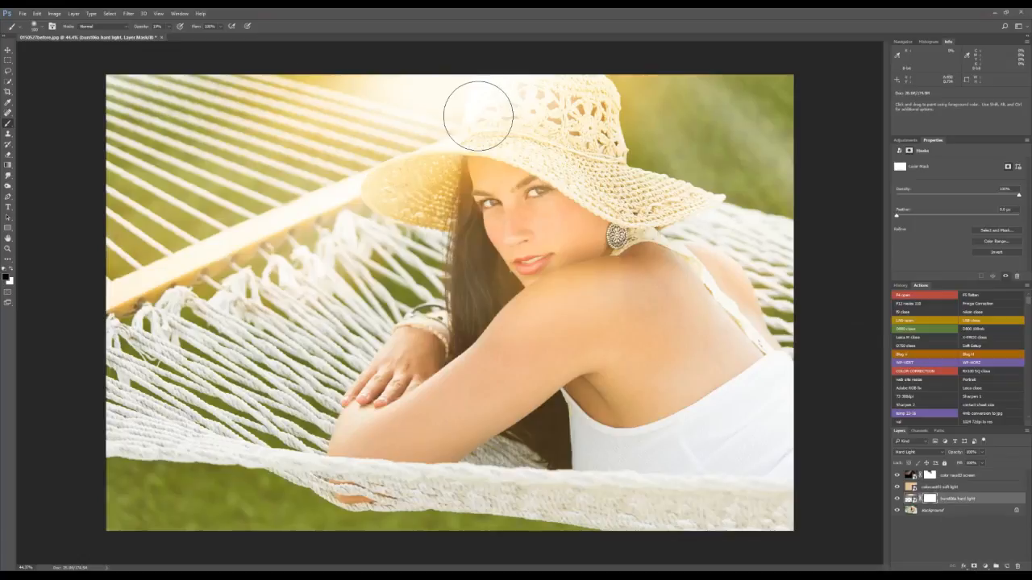
{"action": "mouse_move", "coordinate": [468, 101]}
{"action": "left_mouse_down"}
{"action": "mouse_move", "coordinate": [403, 154]}
{"action": "mouse_move", "coordinate": [357, 219]}
{"action": "mouse_move", "coordinate": [427, 162]}
{"action": "left_mouse_up"}
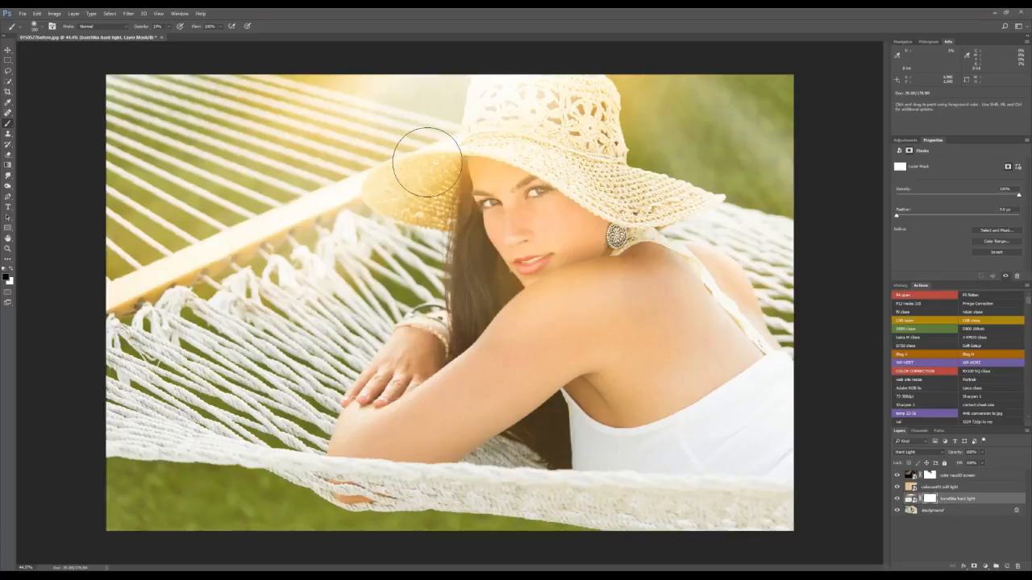
{"action": "key", "text": "ctrl+z"}
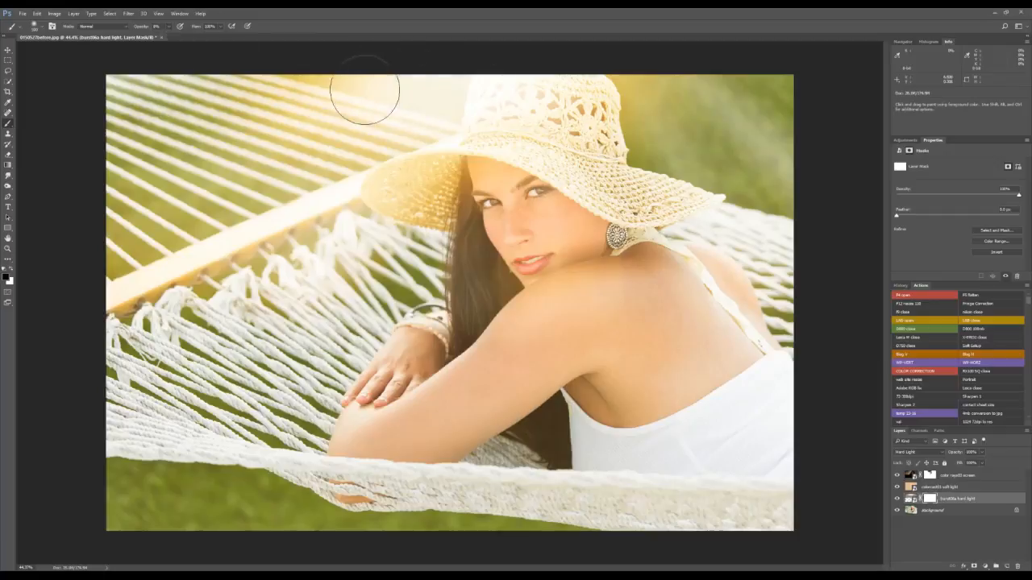
{"action": "mouse_move", "coordinate": [423, 103]}
{"action": "left_mouse_down"}
{"action": "mouse_move", "coordinate": [385, 90]}
{"action": "mouse_move", "coordinate": [307, 111]}
{"action": "mouse_move", "coordinate": [324, 85]}
{"action": "mouse_move", "coordinate": [282, 88]}
{"action": "mouse_move", "coordinate": [228, 114]}
{"action": "mouse_move", "coordinate": [324, 84]}
{"action": "mouse_move", "coordinate": [238, 125]}
{"action": "left_mouse_up"}
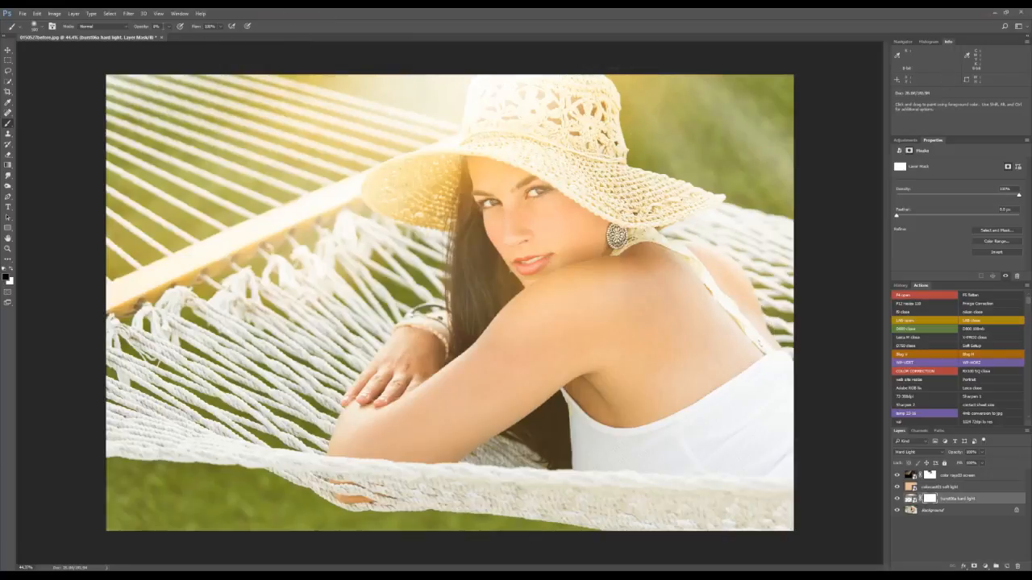
Step: Raise the brush opacity, shrink the brush, and paint on the burst mask over the woman's eyes, lips and nearby hair
{"action": "left_click", "coordinate": [168, 27]}
{"action": "left_click_drag", "start_coordinate": [169, 37], "coordinate": [176, 39]}
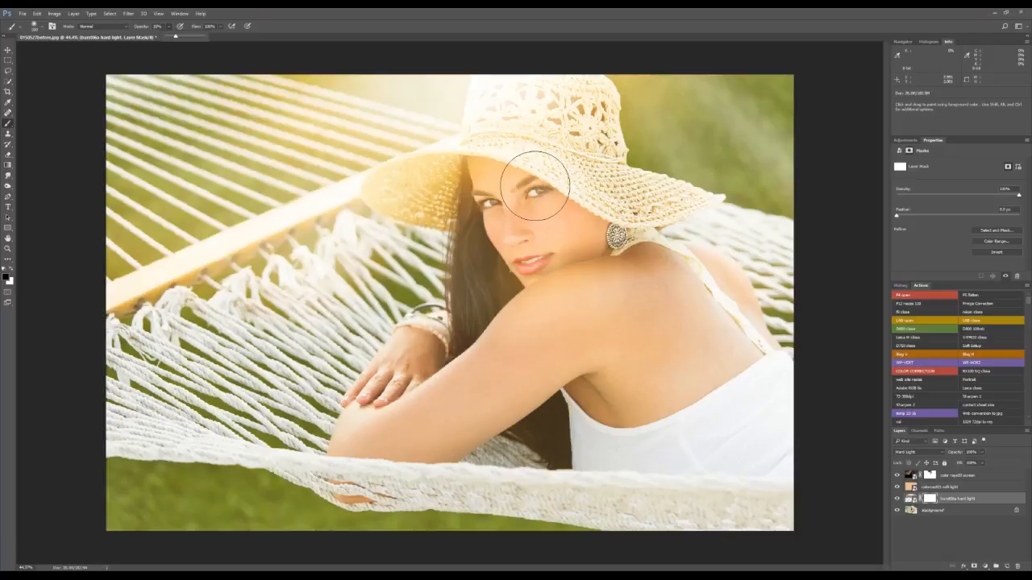
{"action": "key", "text": "bracketleft"}
{"action": "key", "text": "bracketleft"}
{"action": "key", "text": "bracketleft"}
{"action": "key", "text": "bracketleft"}
{"action": "key", "text": "bracketleft"}
{"action": "key", "text": "bracketleft"}
{"action": "key", "text": "bracketleft"}
{"action": "key", "text": "bracketleft"}
{"action": "key", "text": "bracketleft"}
{"action": "key", "text": "bracketleft"}
{"action": "mouse_move", "coordinate": [542, 191]}
{"action": "left_mouse_down"}
{"action": "mouse_move", "coordinate": [490, 206]}
{"action": "mouse_move", "coordinate": [546, 191]}
{"action": "mouse_move", "coordinate": [536, 193]}
{"action": "left_mouse_up"}
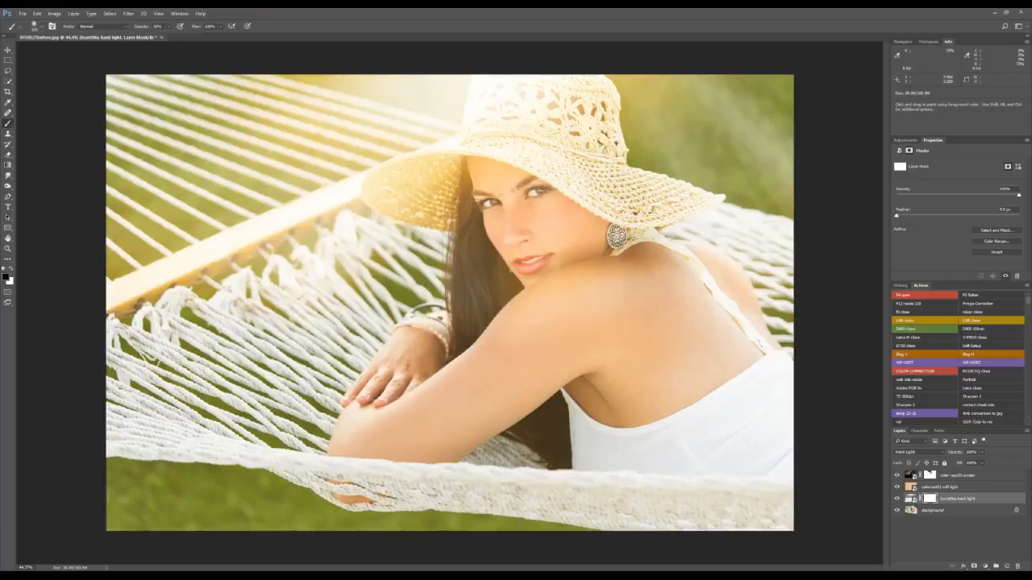
{"action": "mouse_move", "coordinate": [518, 265]}
{"action": "left_mouse_down"}
{"action": "mouse_move", "coordinate": [542, 262]}
{"action": "mouse_move", "coordinate": [515, 266]}
{"action": "mouse_move", "coordinate": [536, 256]}
{"action": "mouse_move", "coordinate": [477, 220]}
{"action": "mouse_move", "coordinate": [464, 234]}
{"action": "mouse_move", "coordinate": [474, 300]}
{"action": "mouse_move", "coordinate": [475, 216]}
{"action": "mouse_move", "coordinate": [465, 242]}
{"action": "mouse_move", "coordinate": [474, 297]}
{"action": "mouse_move", "coordinate": [475, 245]}
{"action": "left_mouse_up"}
Step: Compare the portrait before and after by hiding all three overlay layers and showing them again
{"action": "left_click", "coordinate": [931, 475]}
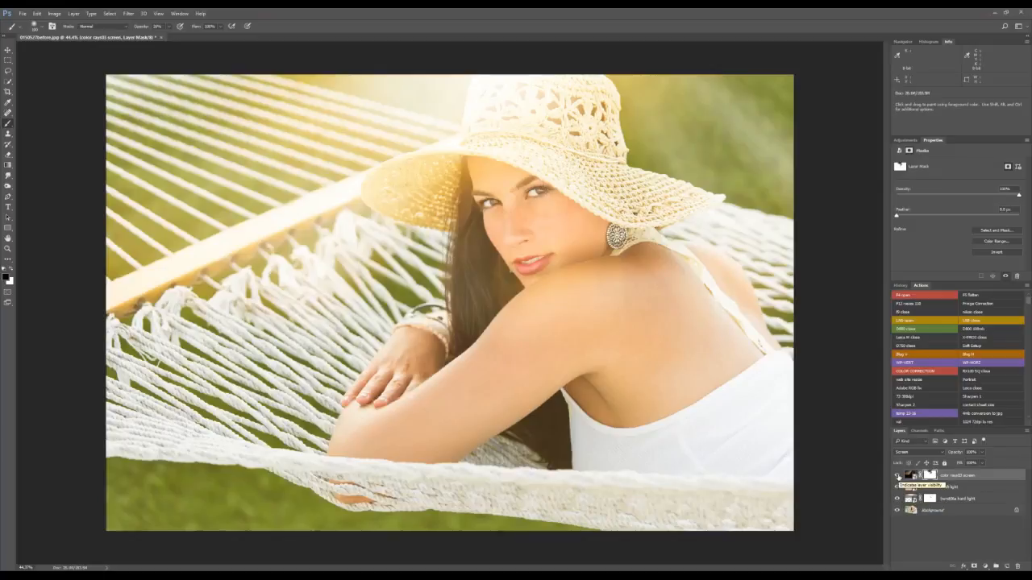
{"action": "left_click", "coordinate": [897, 475]}
{"action": "left_click", "coordinate": [897, 487]}
{"action": "left_click", "coordinate": [897, 499]}
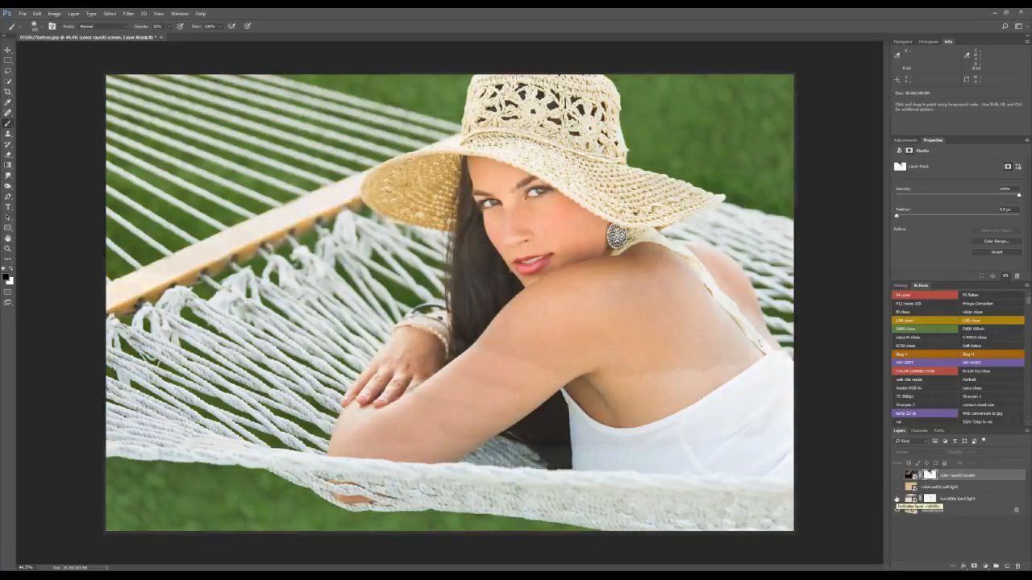
{"action": "left_click", "coordinate": [896, 499]}
{"action": "left_click", "coordinate": [896, 487]}
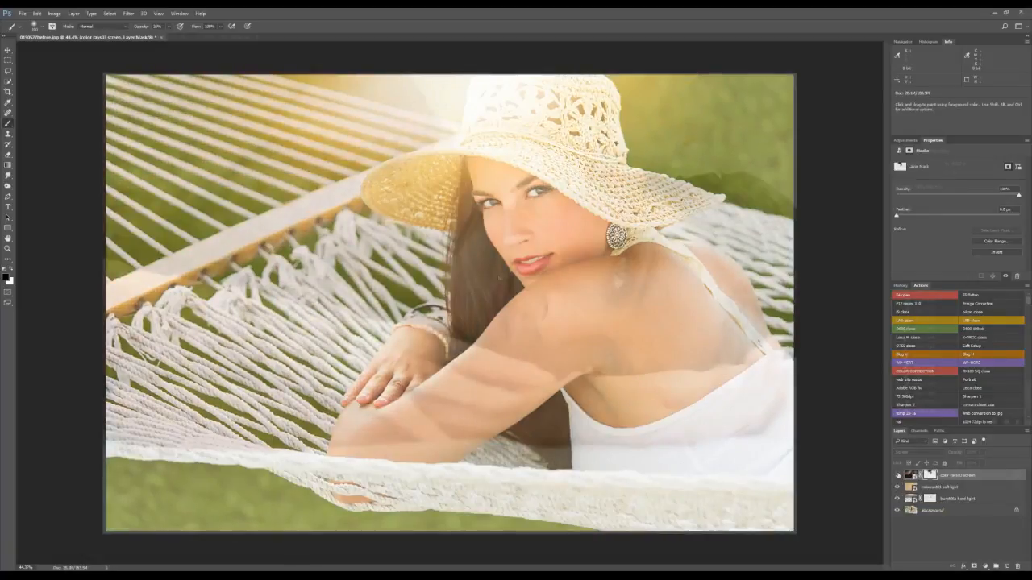
{"action": "left_click", "coordinate": [897, 475]}
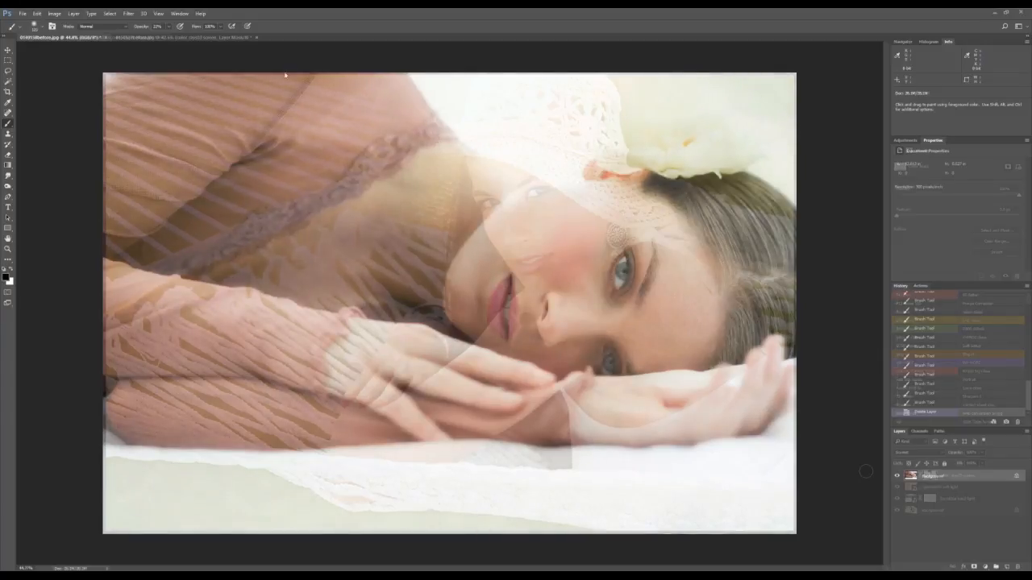
Step: Place the burst06a hard light overlay as an embedded image on the reclining woman's portrait
{"action": "left_click", "coordinate": [24, 14]}
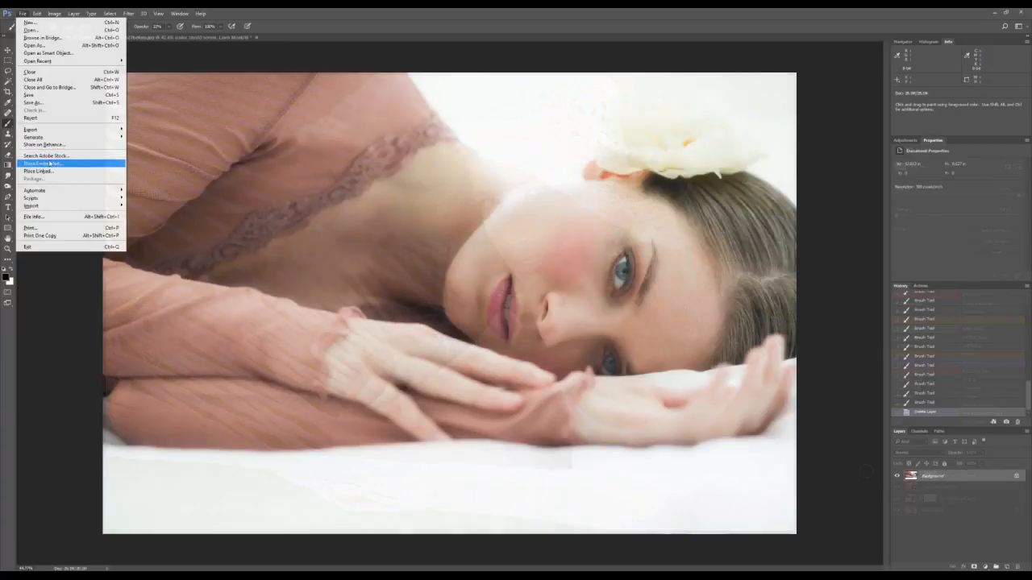
{"action": "left_click", "coordinate": [50, 163]}
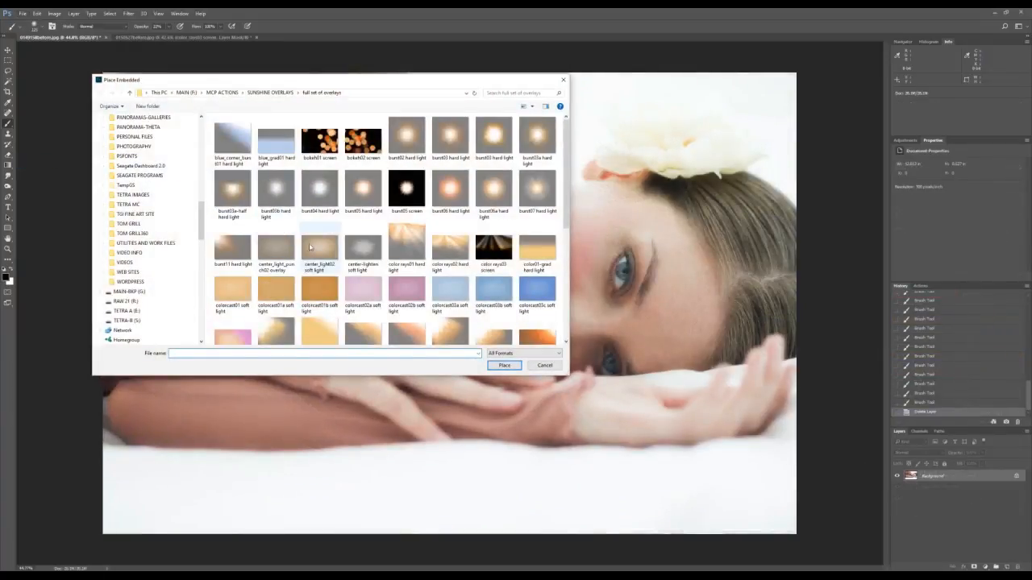
{"action": "left_click", "coordinate": [496, 187]}
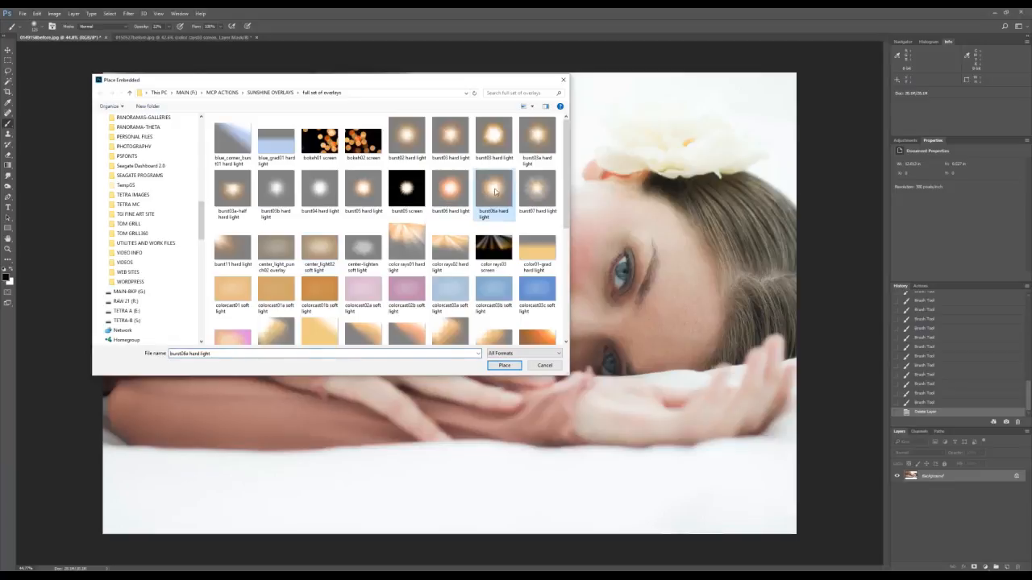
{"action": "left_click", "coordinate": [501, 366]}
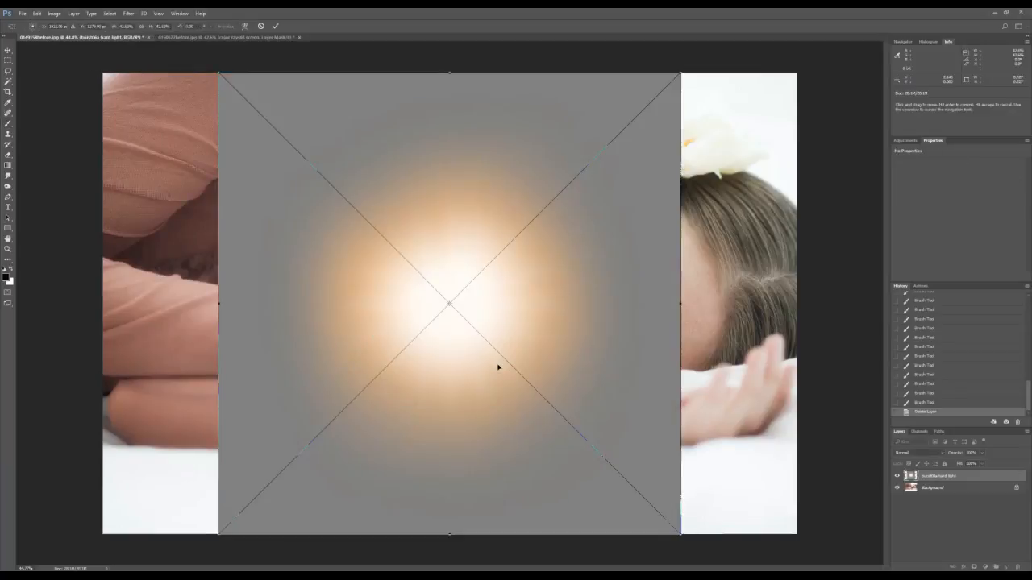
Step: Flatten the burst into a wide oval, position it over the bright upper background, enlarge it slightly and commit the placement
{"action": "left_click_drag", "start_coordinate": [682, 534], "coordinate": [725, 322]}
{"action": "left_click_drag", "start_coordinate": [607, 247], "coordinate": [624, 162]}
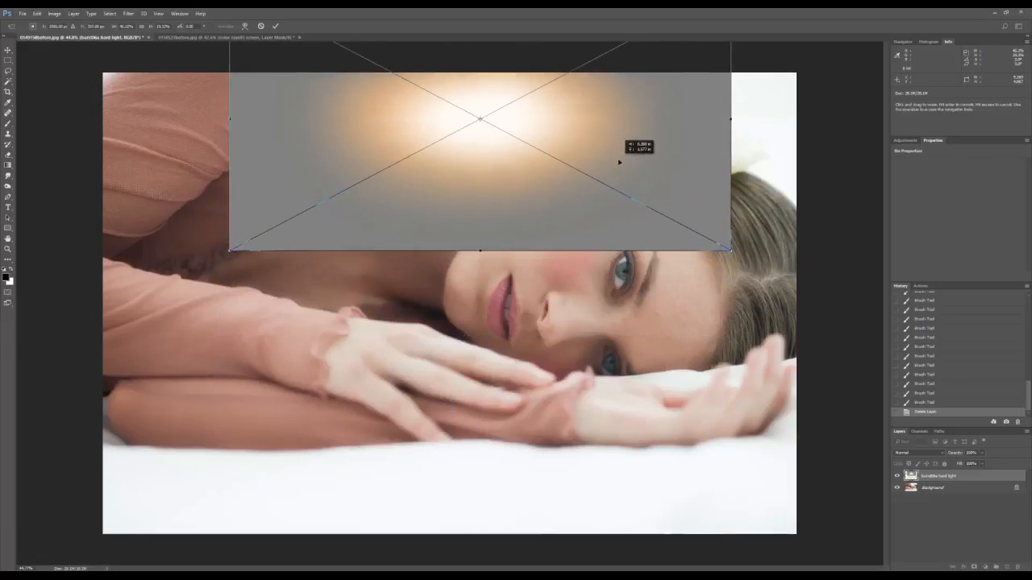
{"action": "left_click_drag", "start_coordinate": [729, 246], "coordinate": [786, 288]}
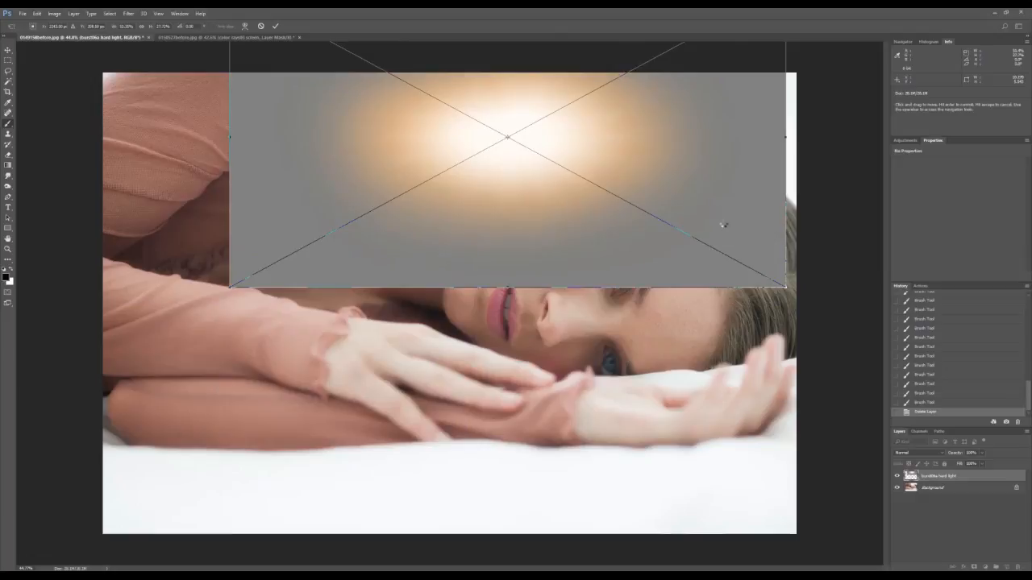
{"action": "key", "text": "Return"}
Step: Rasterize the burst layer and set its blend mode to Hard Light
{"action": "left_click", "coordinate": [723, 223]}
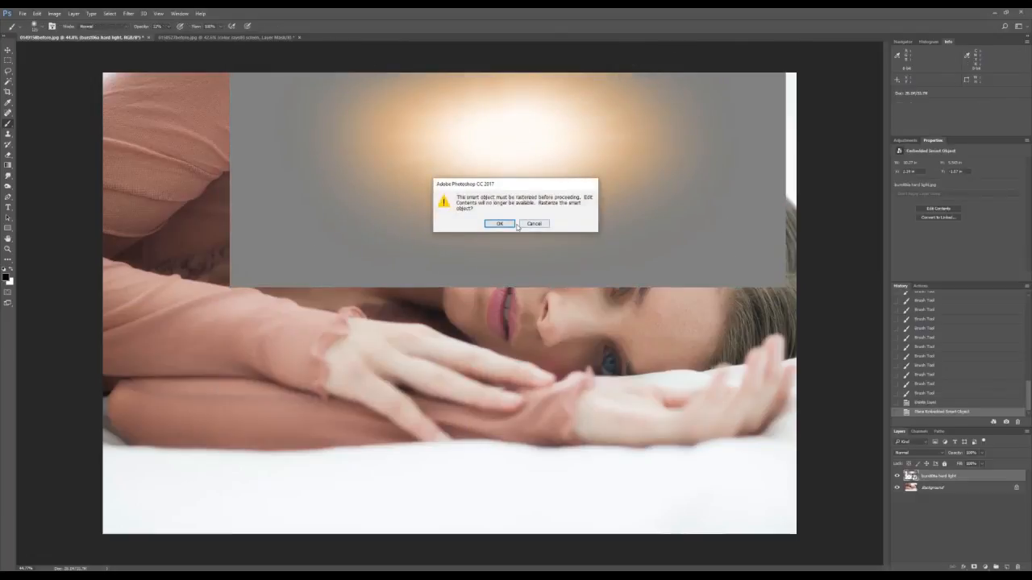
{"action": "left_click", "coordinate": [506, 229]}
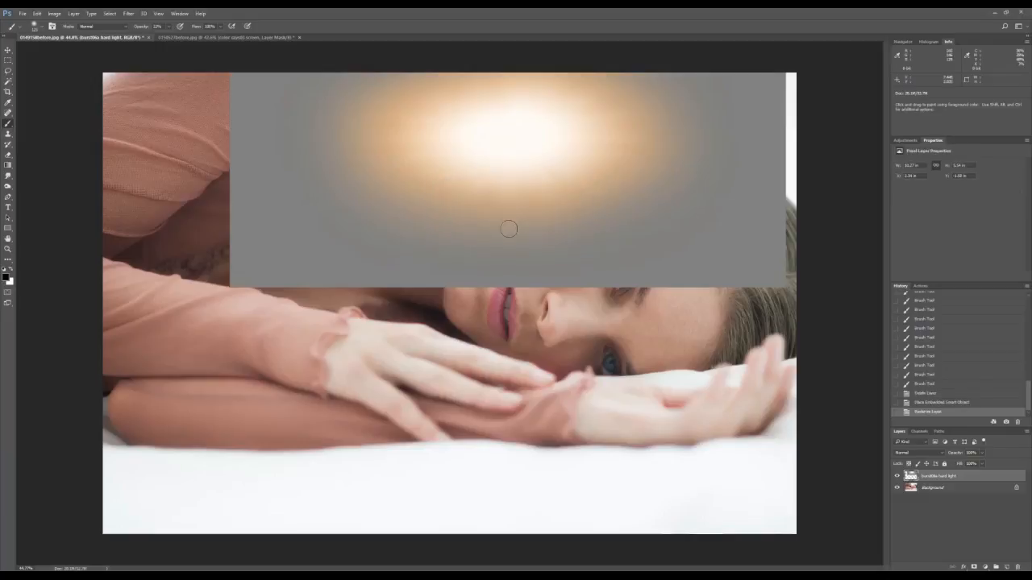
{"action": "left_click", "coordinate": [908, 453]}
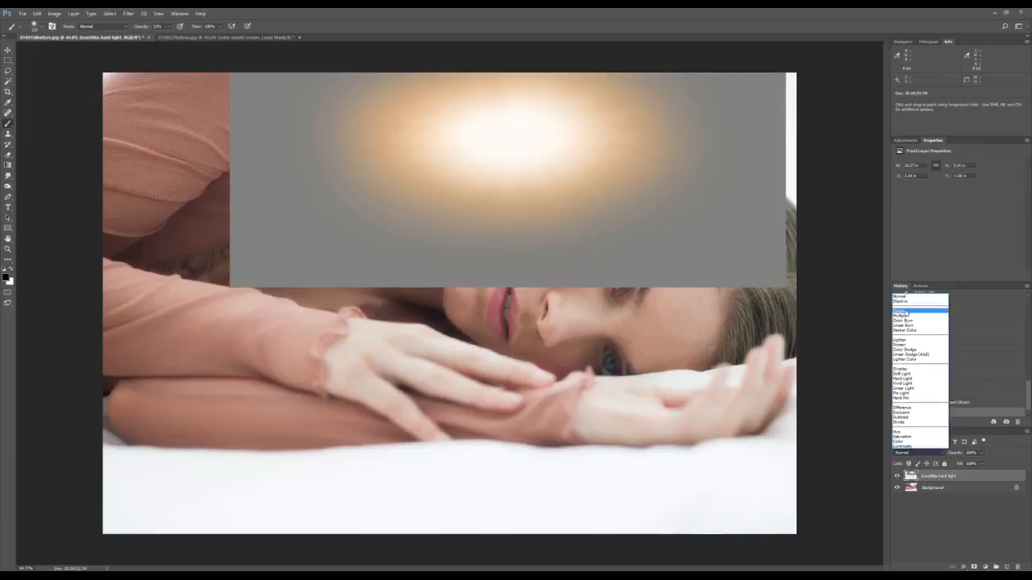
{"action": "left_click", "coordinate": [912, 378]}
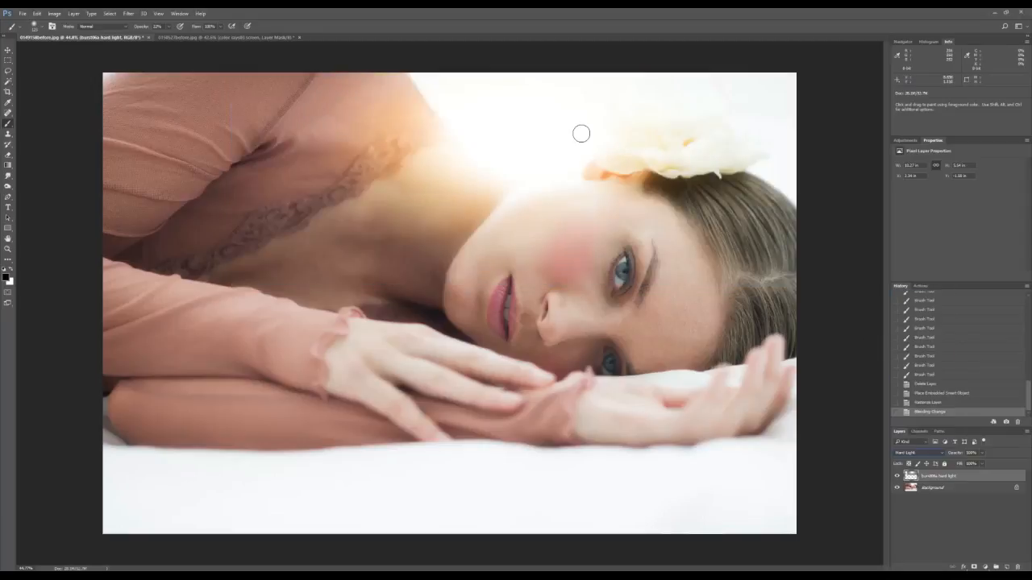
Step: Reposition the burst glow between the woman's shoulder and flower, enlarge it, and rotate it slightly clockwise
{"action": "left_click", "coordinate": [10, 50]}
{"action": "left_click_drag", "start_coordinate": [410, 151], "coordinate": [458, 141]}
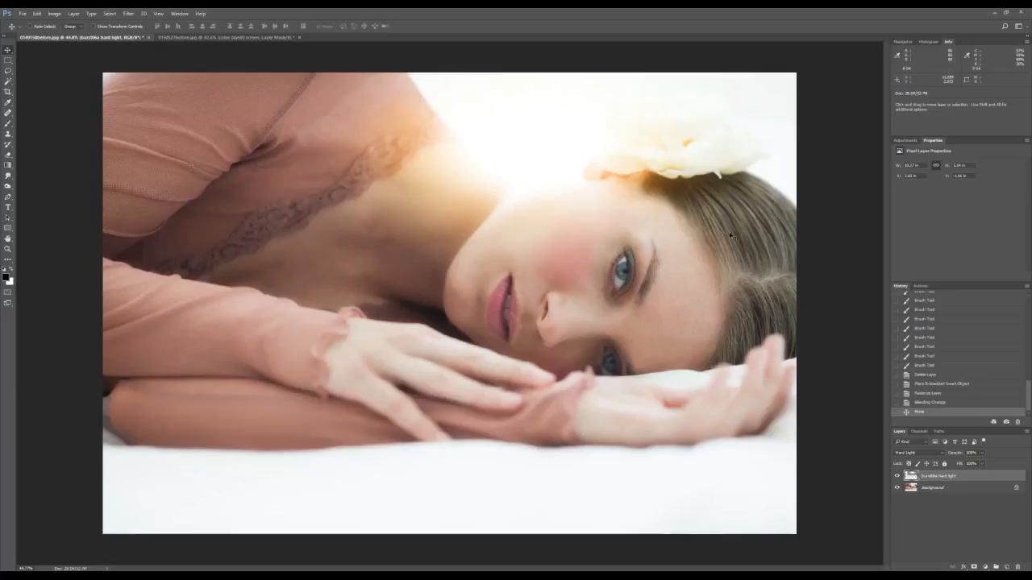
{"action": "key", "text": "ctrl+t"}
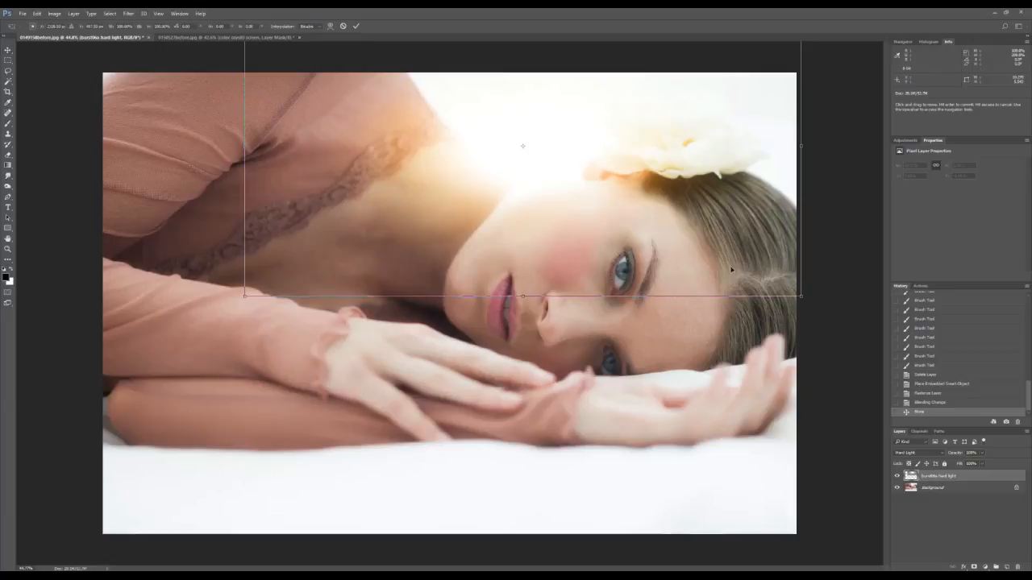
{"action": "mouse_move", "coordinate": [802, 296]}
{"action": "left_mouse_down"}
{"action": "mouse_move", "coordinate": [845, 345]}
{"action": "mouse_move", "coordinate": [876, 345]}
{"action": "mouse_move", "coordinate": [794, 292]}
{"action": "left_mouse_up"}
{"action": "left_click_drag", "start_coordinate": [842, 161], "coordinate": [800, 191]}
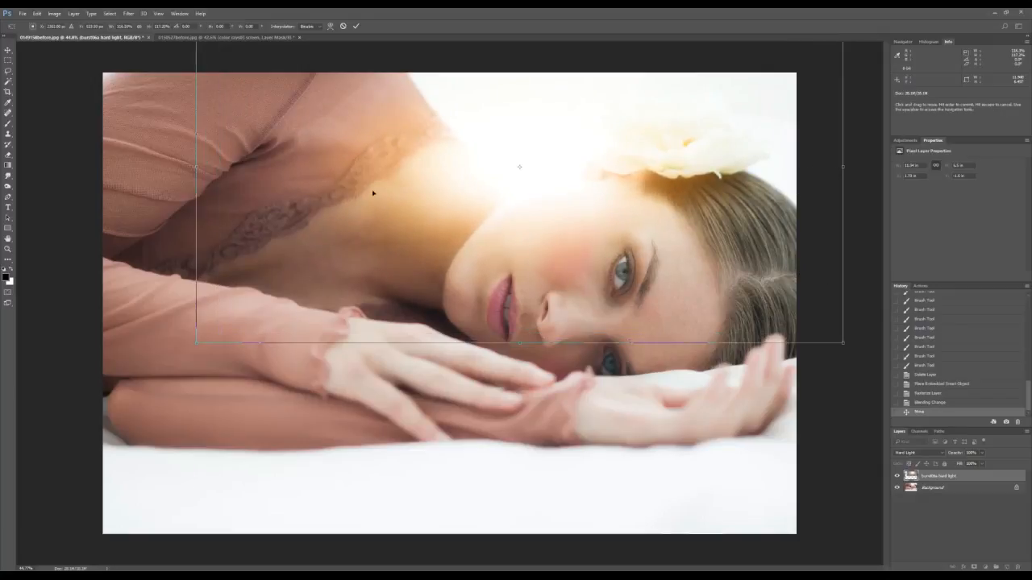
{"action": "left_click_drag", "start_coordinate": [622, 210], "coordinate": [616, 205]}
{"action": "left_click_drag", "start_coordinate": [836, 162], "coordinate": [857, 162]}
{"action": "left_click_drag", "start_coordinate": [523, 337], "coordinate": [526, 344]}
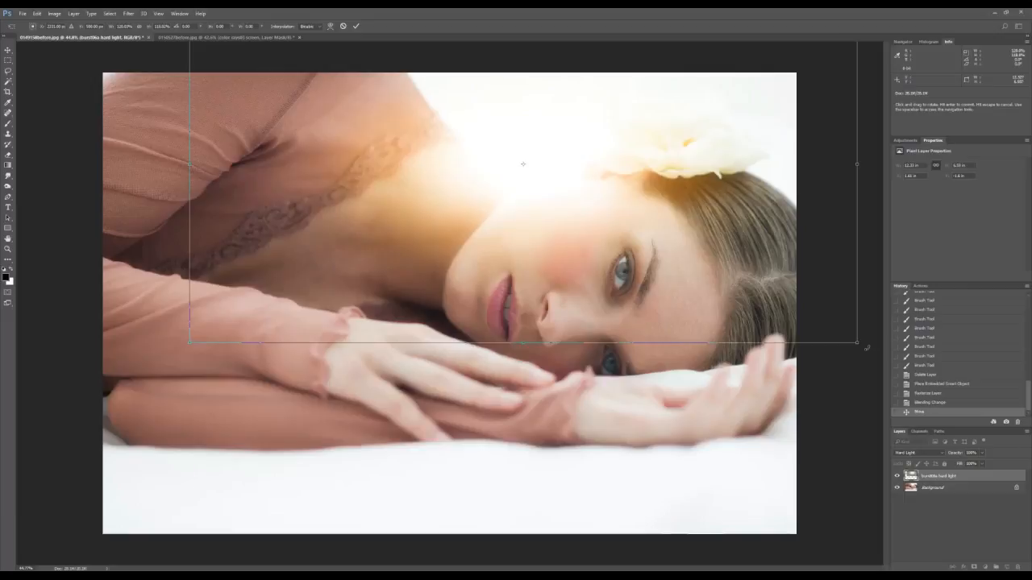
{"action": "left_click_drag", "start_coordinate": [867, 348], "coordinate": [865, 381]}
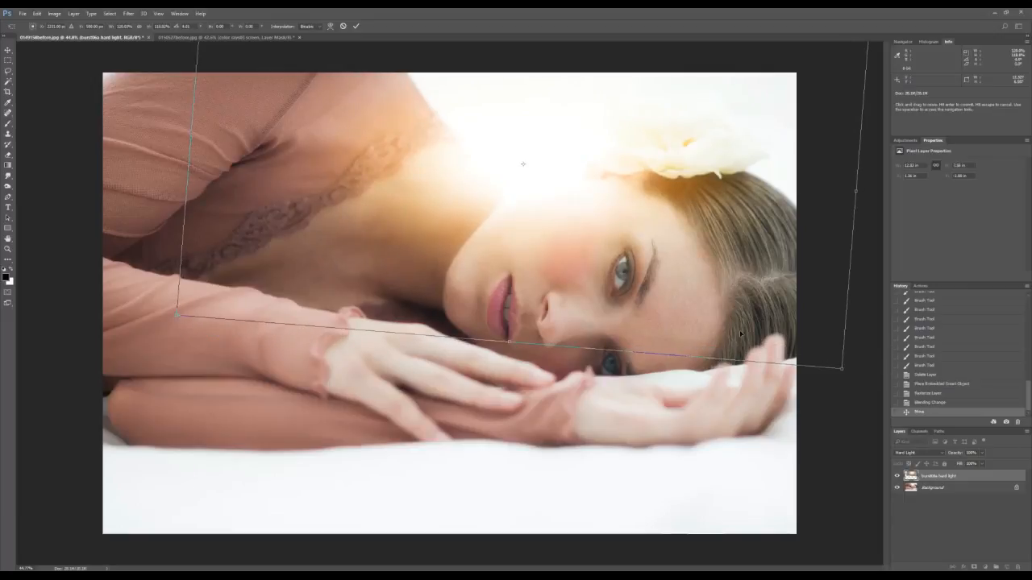
{"action": "key", "text": "Return"}
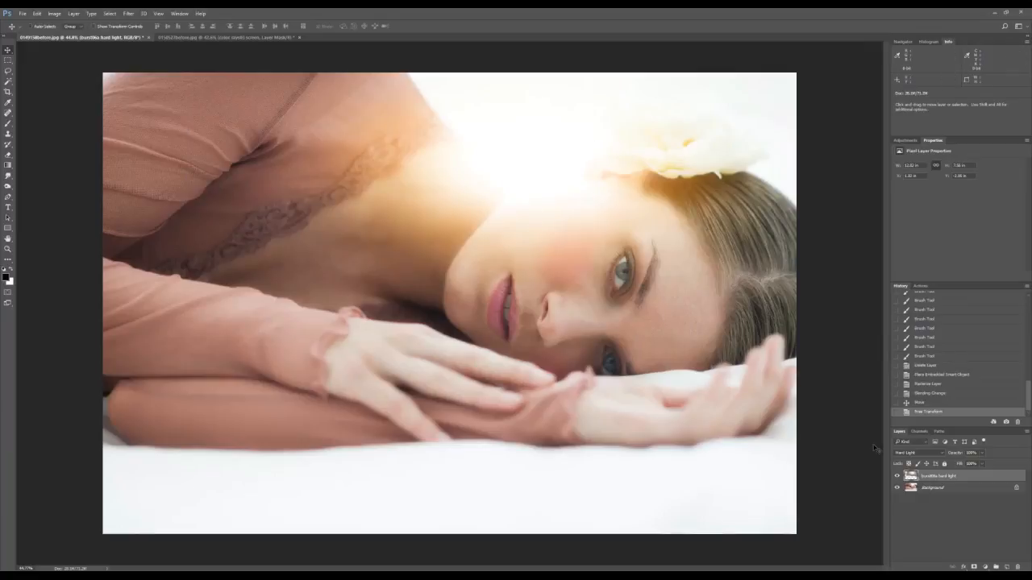
Step: Add a layer mask to the burst and use a much larger brush to lightly paint out the glow near the flower and upper cheek
{"action": "left_click", "coordinate": [973, 567]}
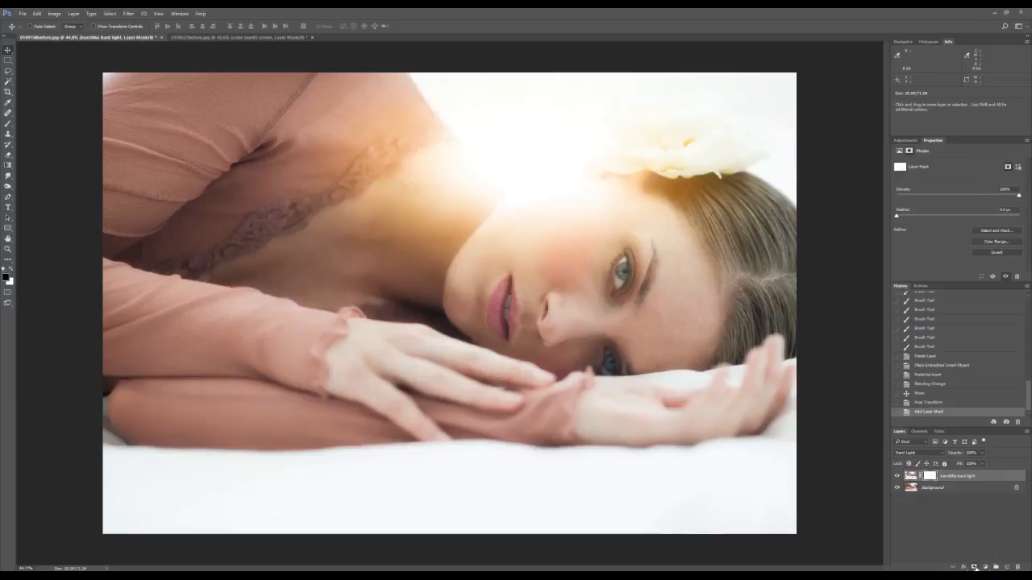
{"action": "left_click", "coordinate": [8, 122]}
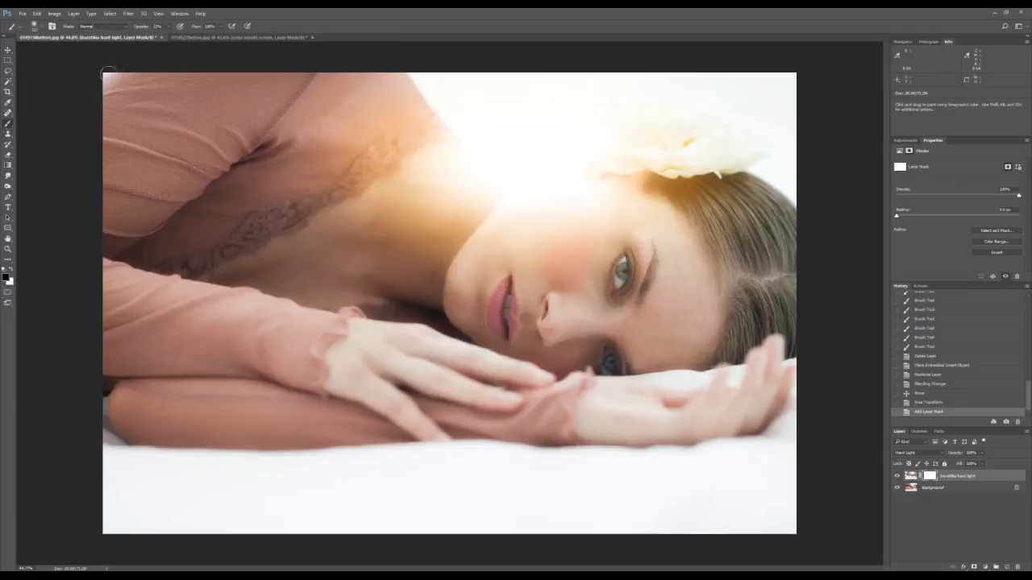
{"action": "left_click_drag", "start_coordinate": [143, 26], "coordinate": [142, 27]}
{"action": "key", "text": "bracketright"}
{"action": "key", "text": "bracketright"}
{"action": "key", "text": "bracketright"}
{"action": "key", "text": "bracketright"}
{"action": "key", "text": "bracketright"}
{"action": "key", "text": "bracketright"}
{"action": "key", "text": "bracketright"}
{"action": "key", "text": "bracketright"}
{"action": "key", "text": "bracketright"}
{"action": "key", "text": "bracketright"}
{"action": "left_click_drag", "start_coordinate": [603, 155], "coordinate": [523, 168]}
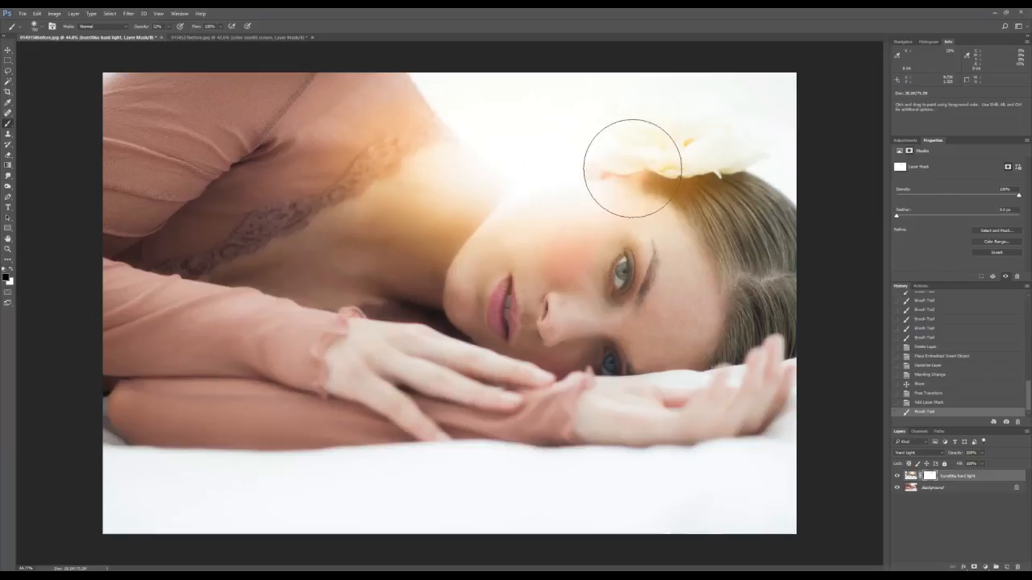
{"action": "mouse_move", "coordinate": [517, 201]}
{"action": "left_mouse_down"}
{"action": "mouse_move", "coordinate": [566, 195]}
{"action": "mouse_move", "coordinate": [593, 208]}
{"action": "mouse_move", "coordinate": [533, 199]}
{"action": "mouse_move", "coordinate": [490, 173]}
{"action": "mouse_move", "coordinate": [516, 160]}
{"action": "left_mouse_up"}
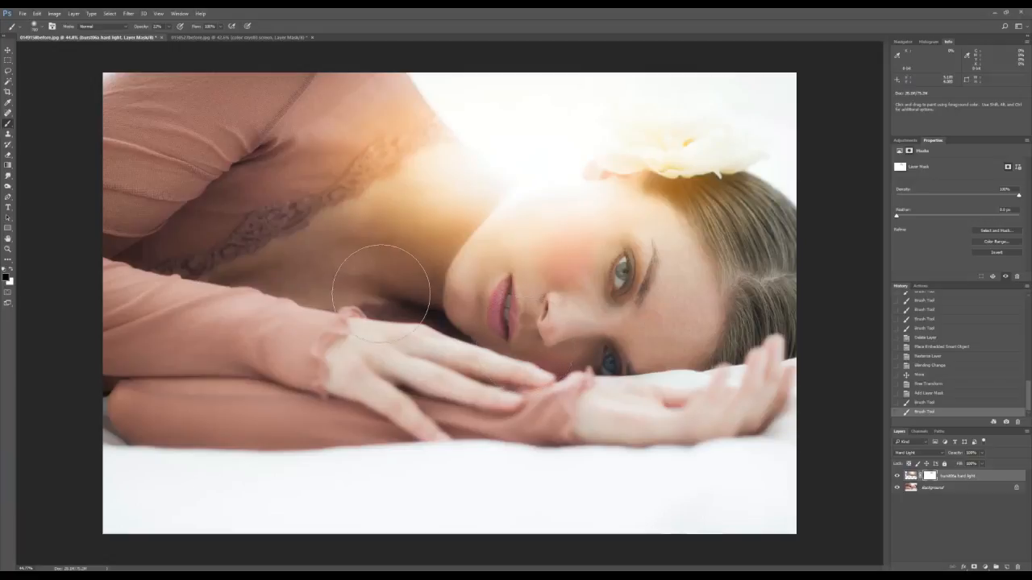
Step: Place the pink colorcast02a soft light overlay as an embedded image above the burst layer
{"action": "left_click", "coordinate": [8, 50]}
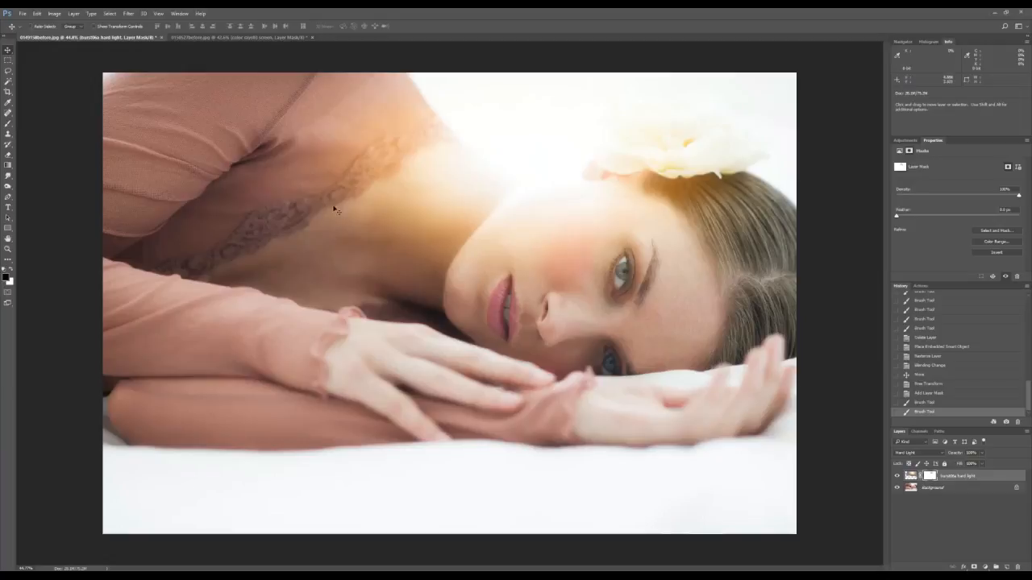
{"action": "left_click", "coordinate": [25, 14]}
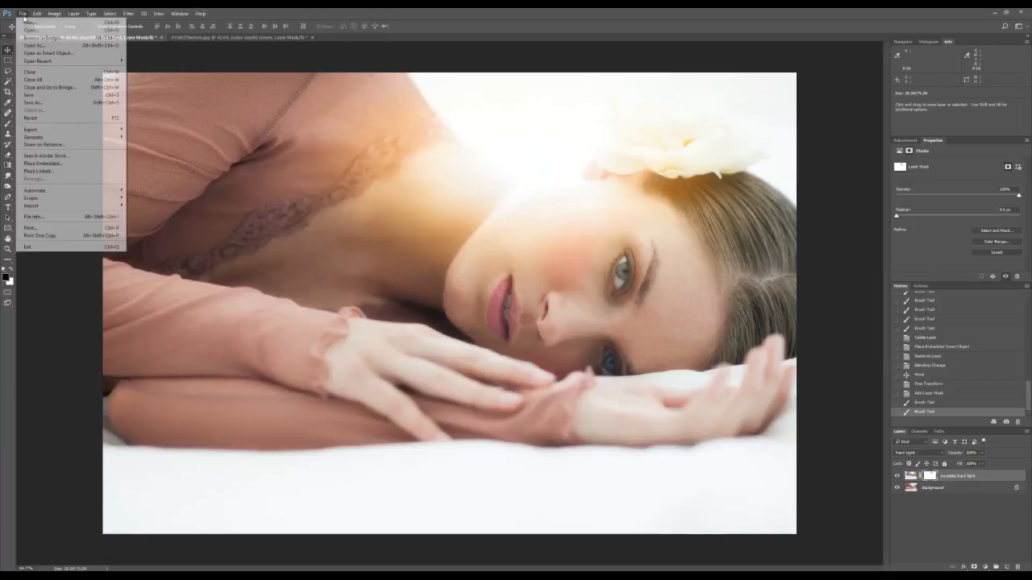
{"action": "left_click", "coordinate": [51, 164]}
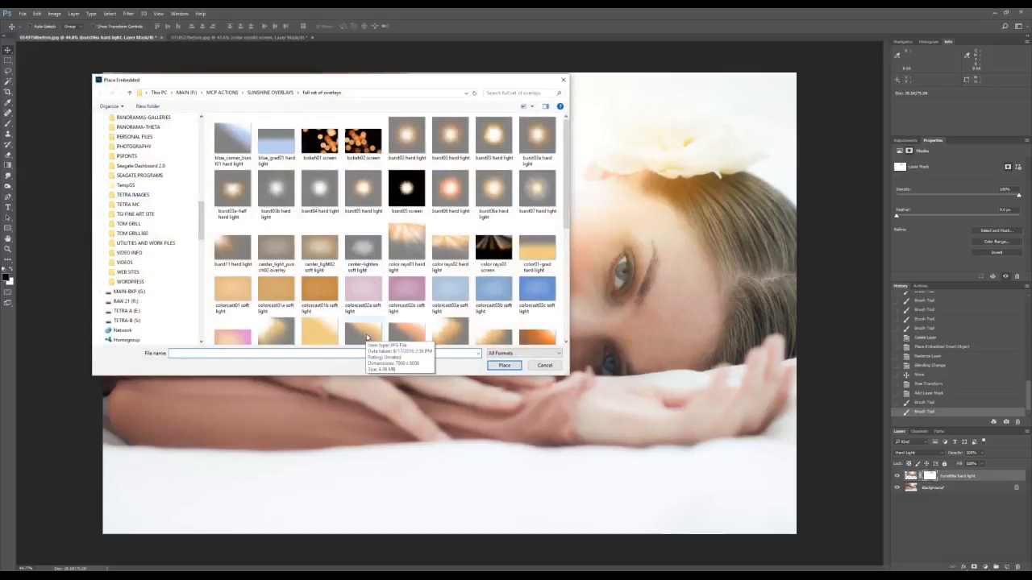
{"action": "left_click", "coordinate": [367, 298]}
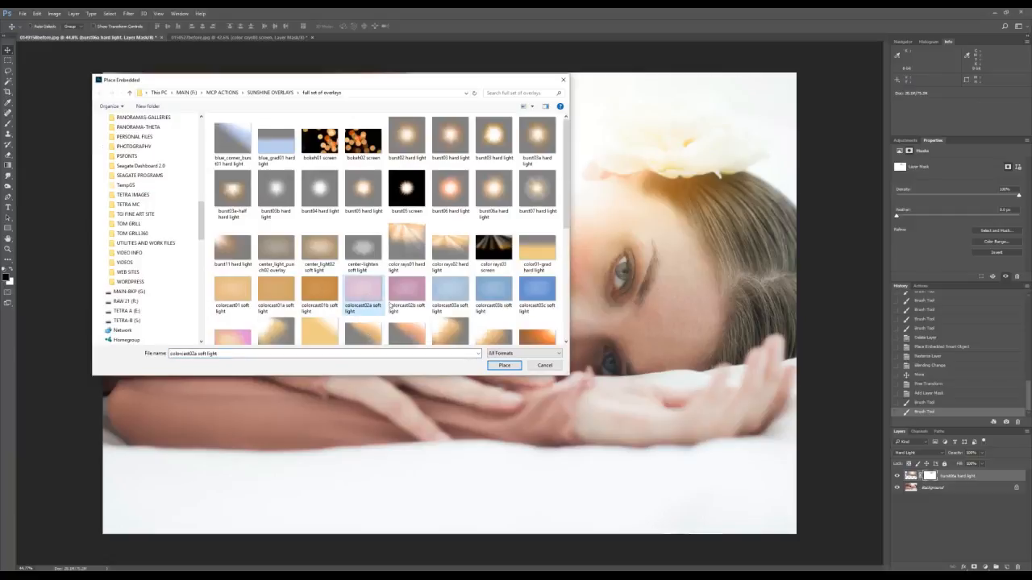
{"action": "left_click", "coordinate": [503, 365]}
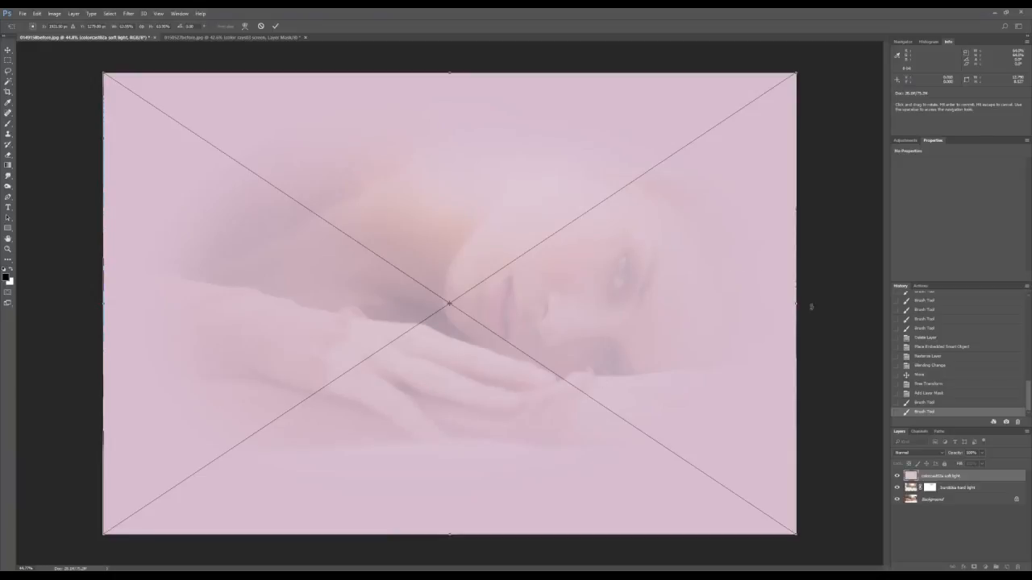
Step: Stretch the pink color cast beyond the photo's right and top edges and set its blend mode to Soft Light
{"action": "left_click_drag", "start_coordinate": [796, 304], "coordinate": [873, 290]}
{"action": "left_click_drag", "start_coordinate": [878, 289], "coordinate": [876, 291]}
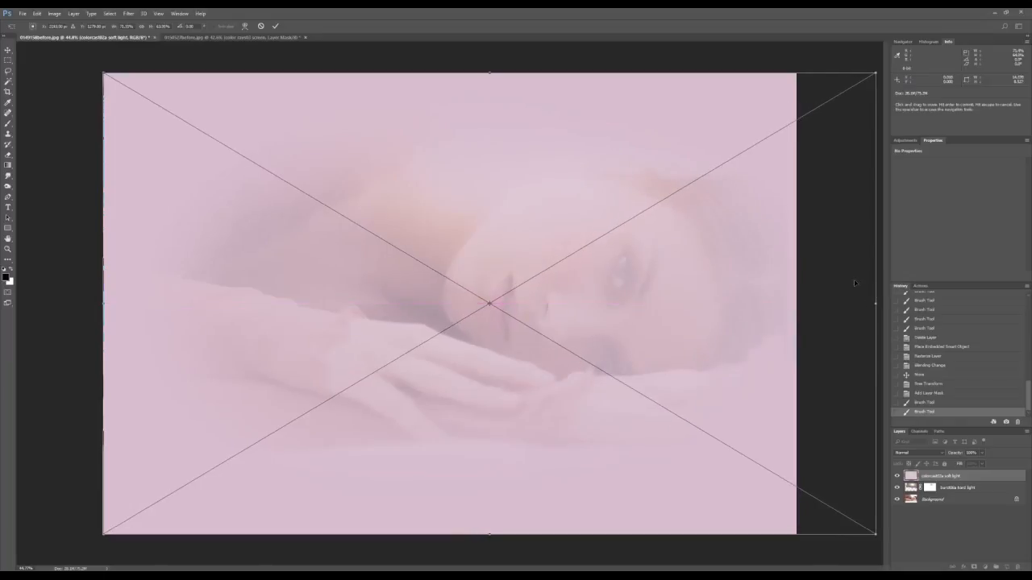
{"action": "left_click_drag", "start_coordinate": [876, 74], "coordinate": [891, 36]}
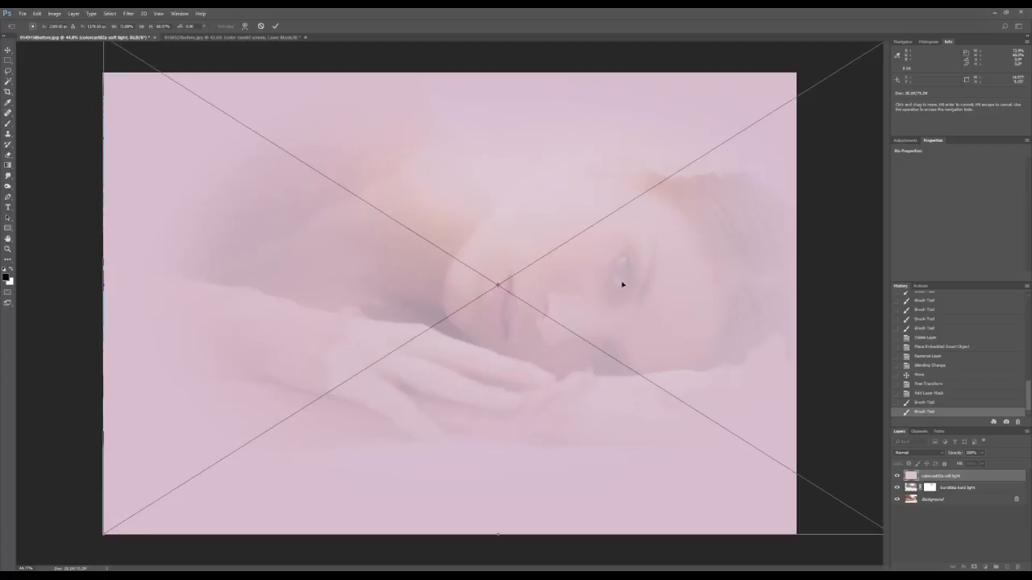
{"action": "key", "text": "Return"}
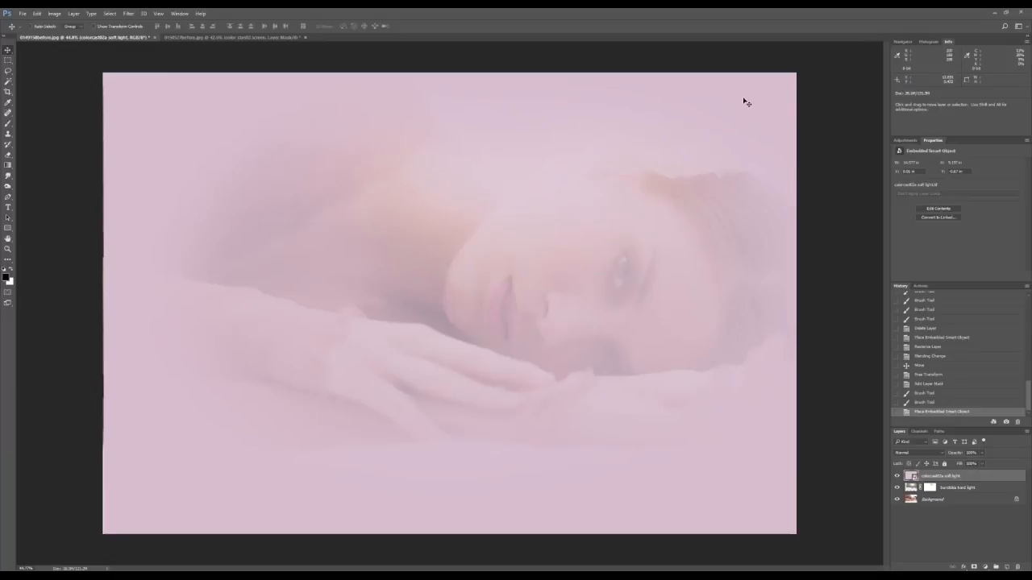
{"action": "left_click", "coordinate": [942, 454]}
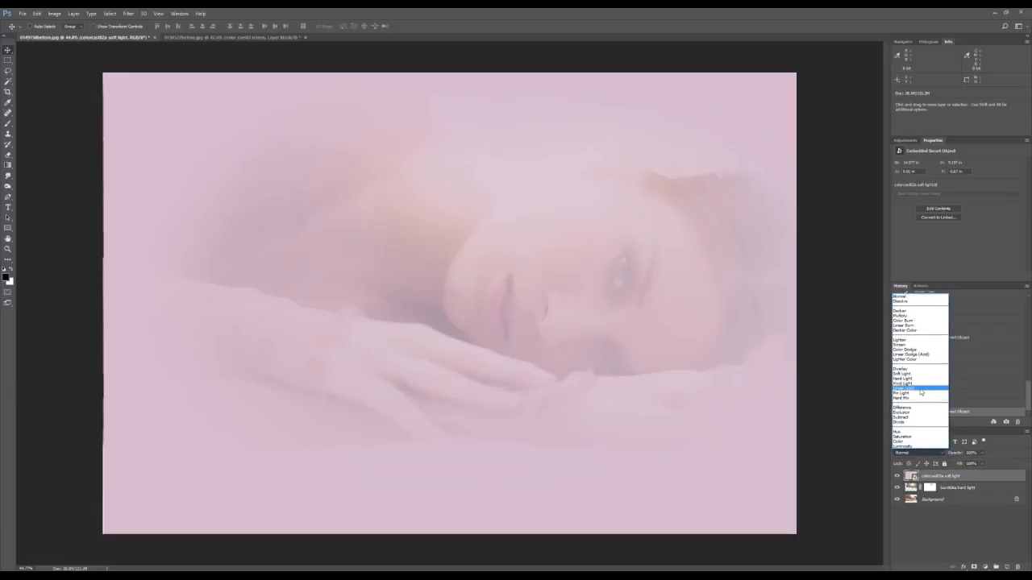
{"action": "left_click", "coordinate": [919, 375]}
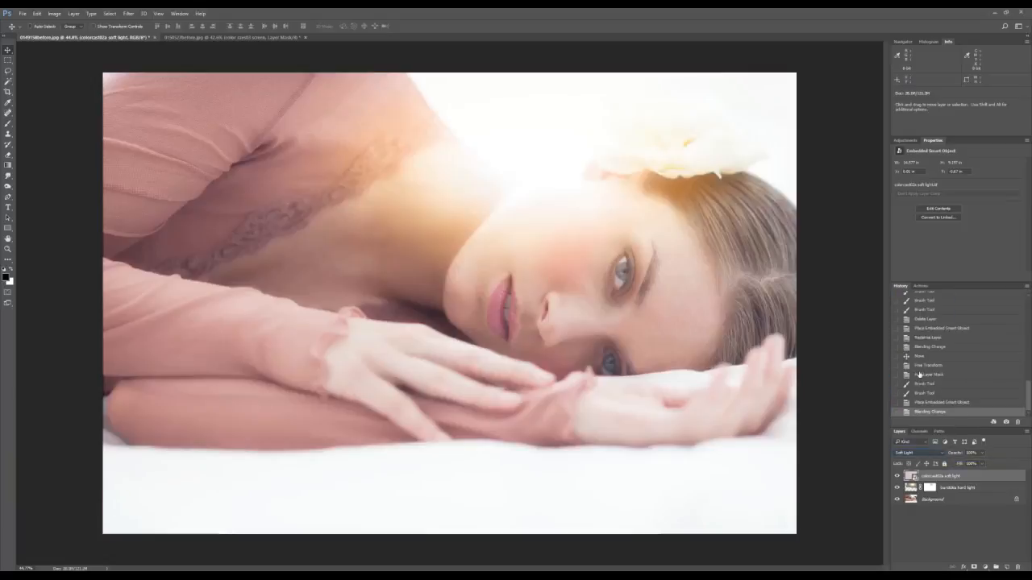
Step: Compare the portrait with and without the pink color cast by toggling its layer's visibility, leaving it shown
{"action": "left_click", "coordinate": [898, 477]}
{"action": "left_click", "coordinate": [898, 477]}
{"action": "left_click", "coordinate": [898, 477]}
{"action": "left_click", "coordinate": [899, 476]}
{"action": "left_click", "coordinate": [898, 477]}
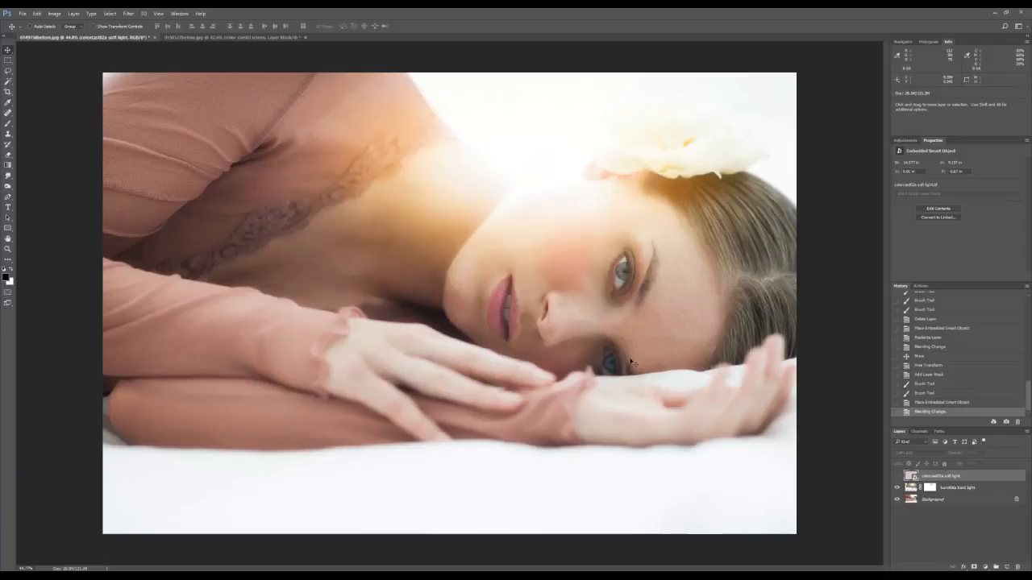
{"action": "left_click", "coordinate": [897, 476]}
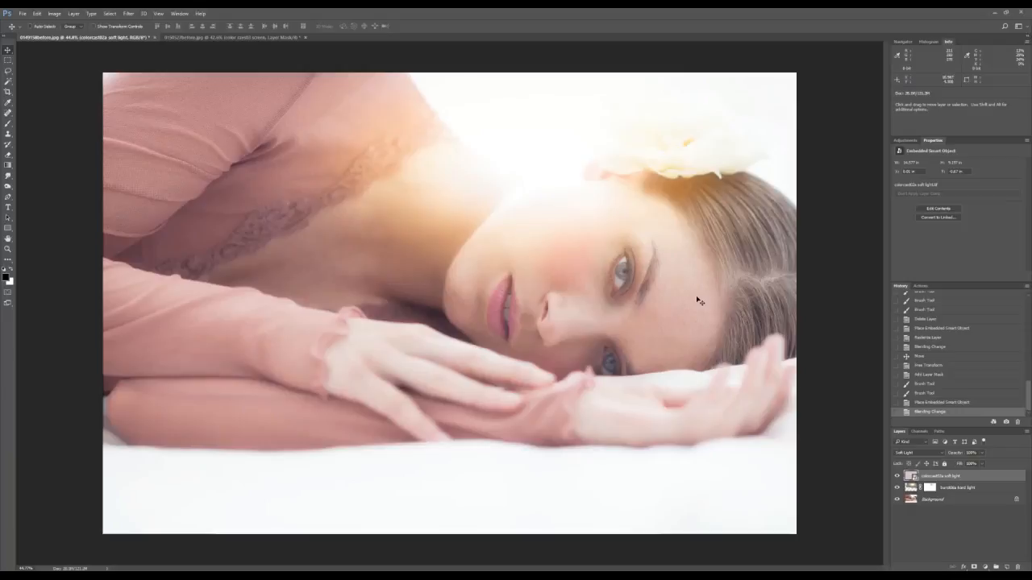
Step: Place the vignette_white hard light overlay as an embedded image above the color cast layer
{"action": "left_click", "coordinate": [24, 13]}
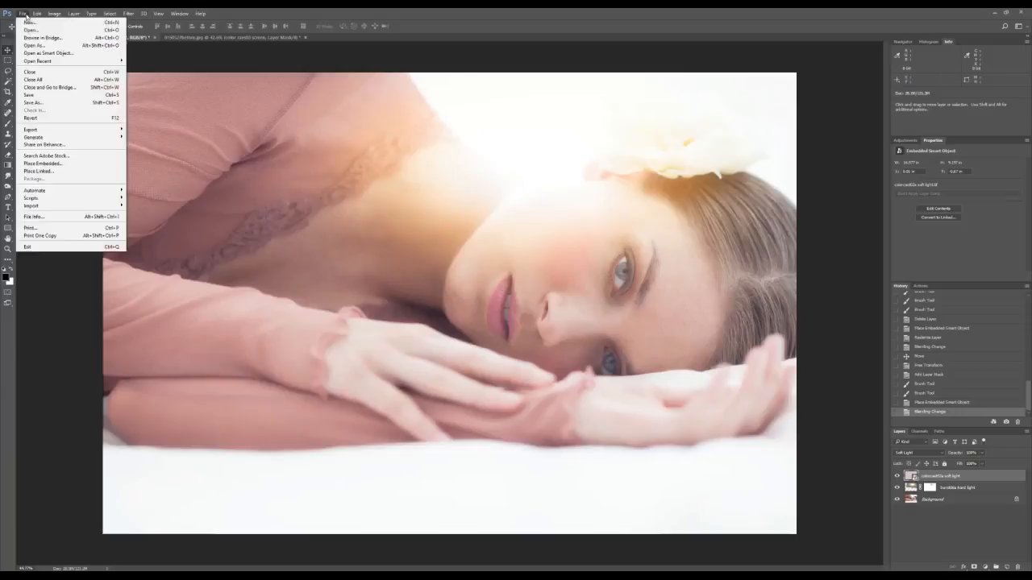
{"action": "left_click", "coordinate": [48, 164]}
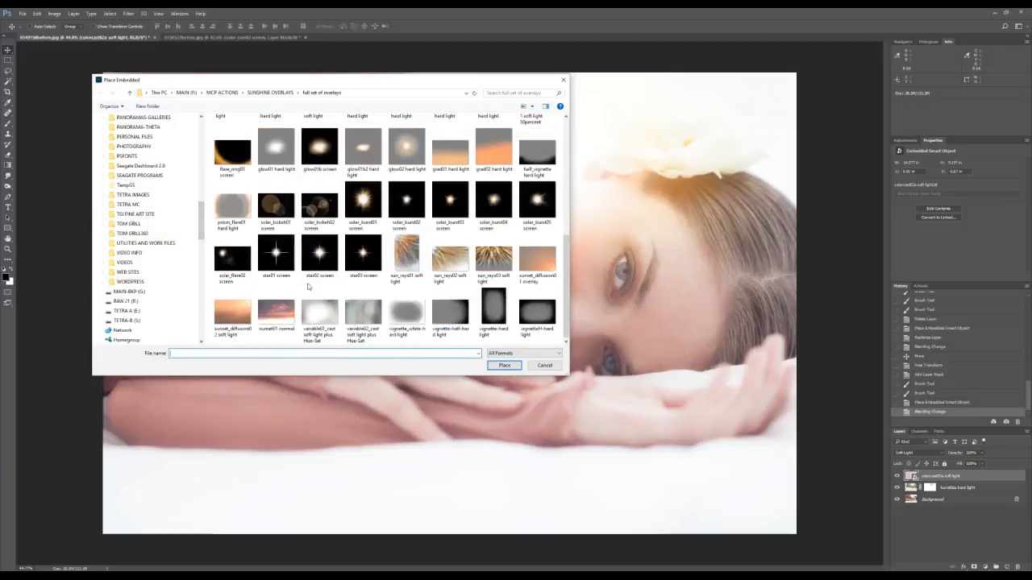
{"action": "left_click", "coordinate": [407, 319]}
{"action": "left_click", "coordinate": [505, 366]}
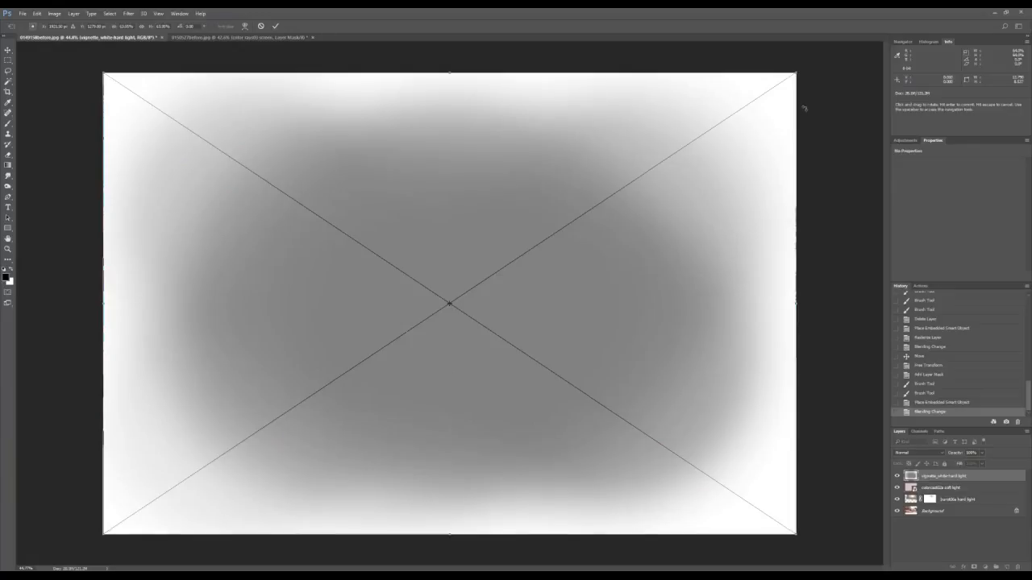
Step: Commit the white vignette's placement over the photo and set its blend mode to Hard Light
{"action": "key", "text": "Return"}
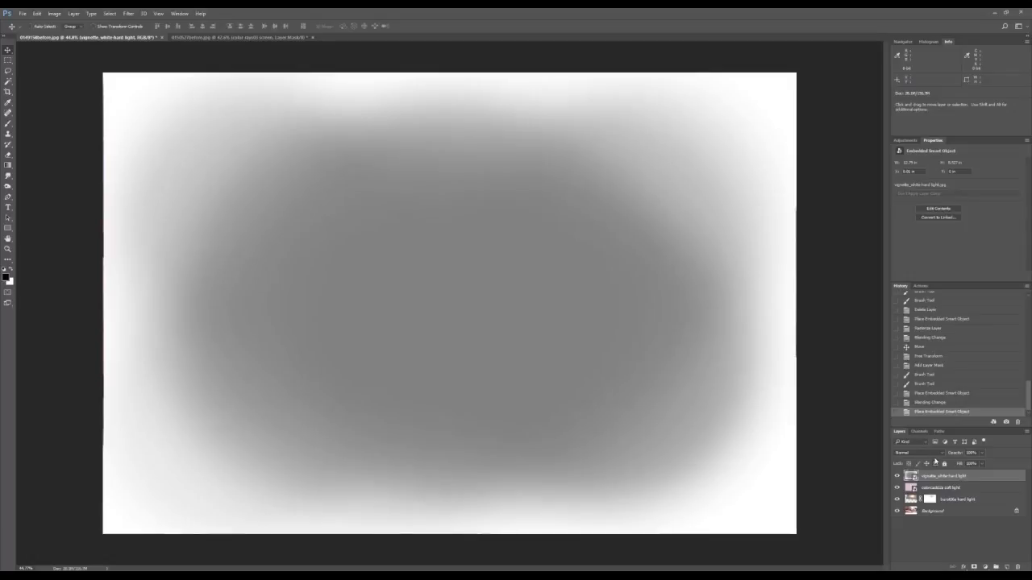
{"action": "left_click", "coordinate": [941, 453]}
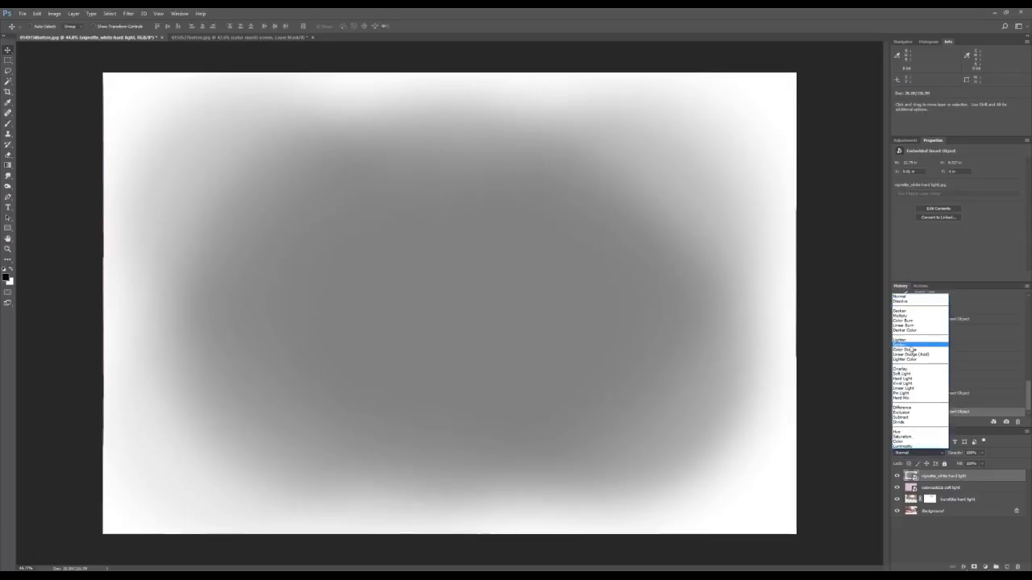
{"action": "left_click", "coordinate": [909, 378]}
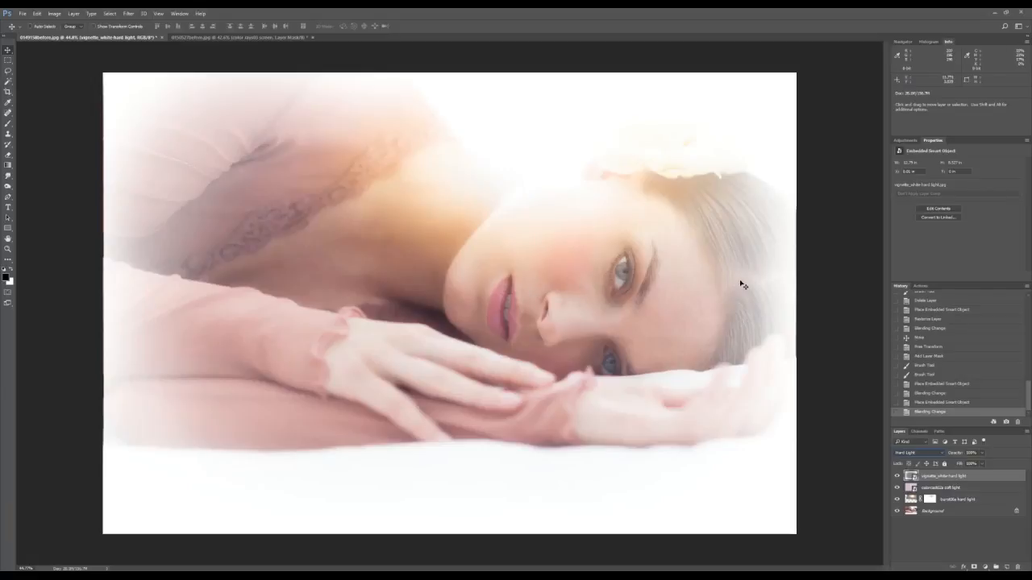
Step: Stretch the white vignette beyond the photo's right and top edges and slightly lower its layer opacity
{"action": "key", "text": "ctrl+t"}
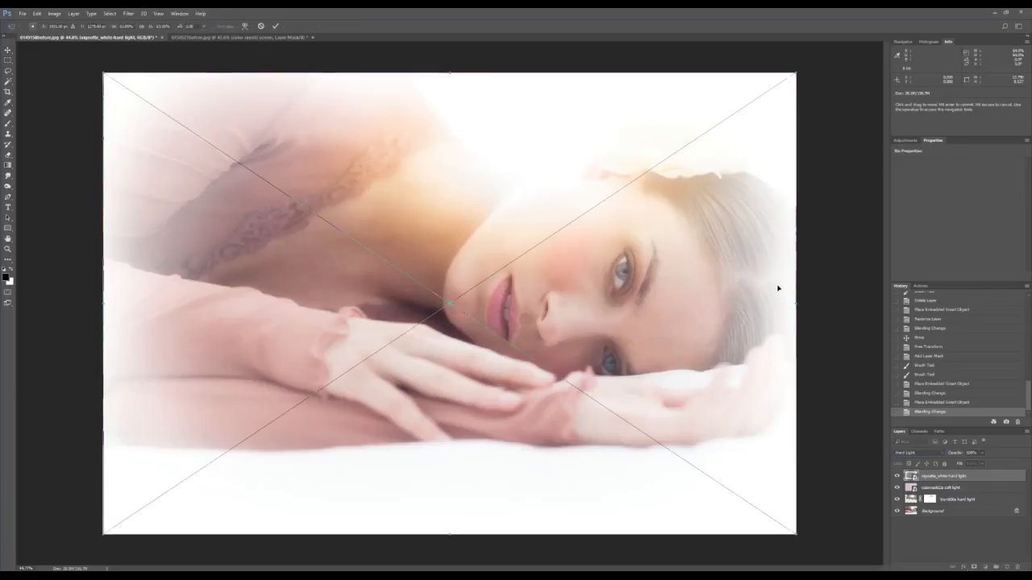
{"action": "left_click_drag", "start_coordinate": [796, 303], "coordinate": [869, 302]}
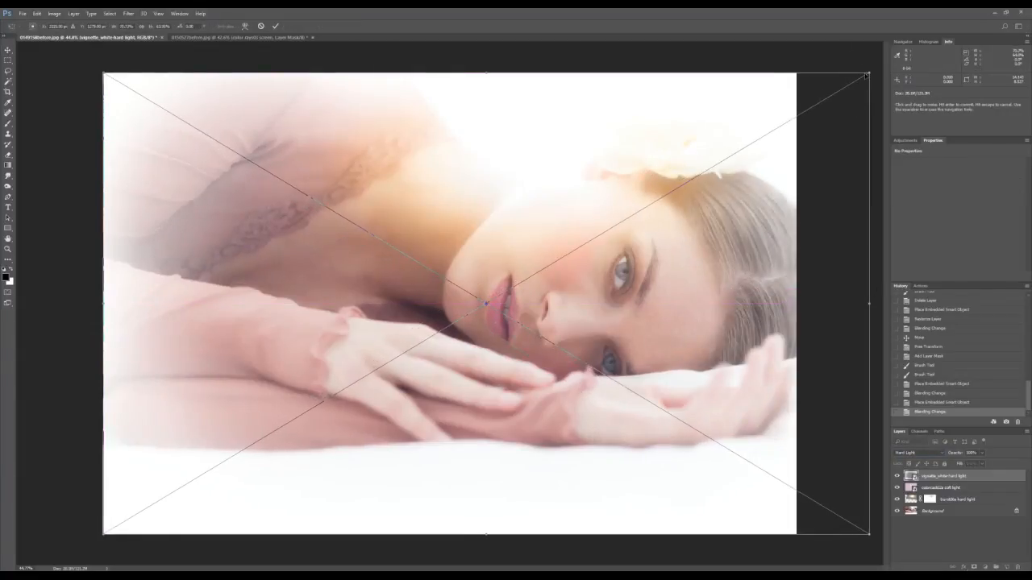
{"action": "left_click_drag", "start_coordinate": [867, 72], "coordinate": [883, 37]}
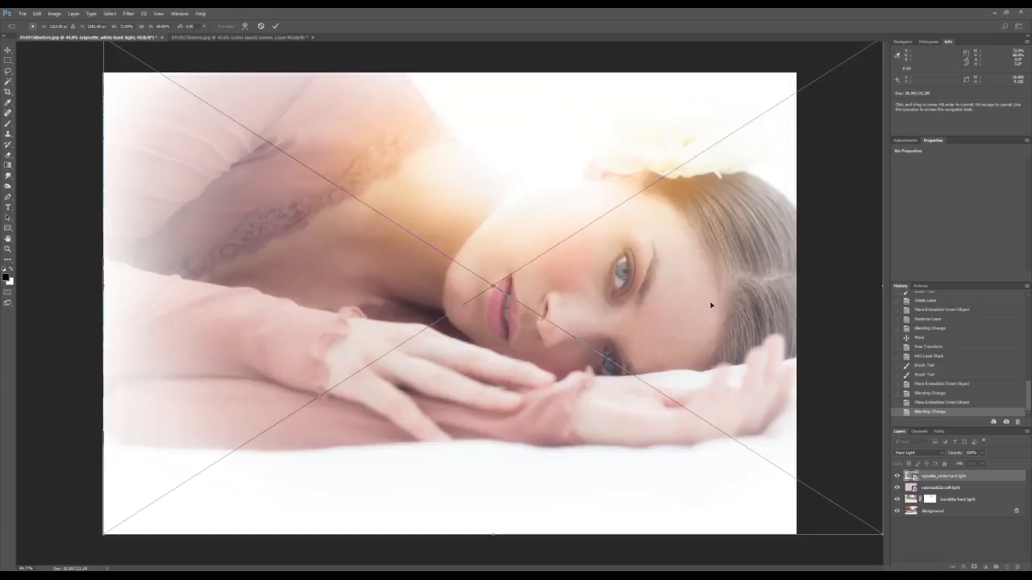
{"action": "key", "text": "Return"}
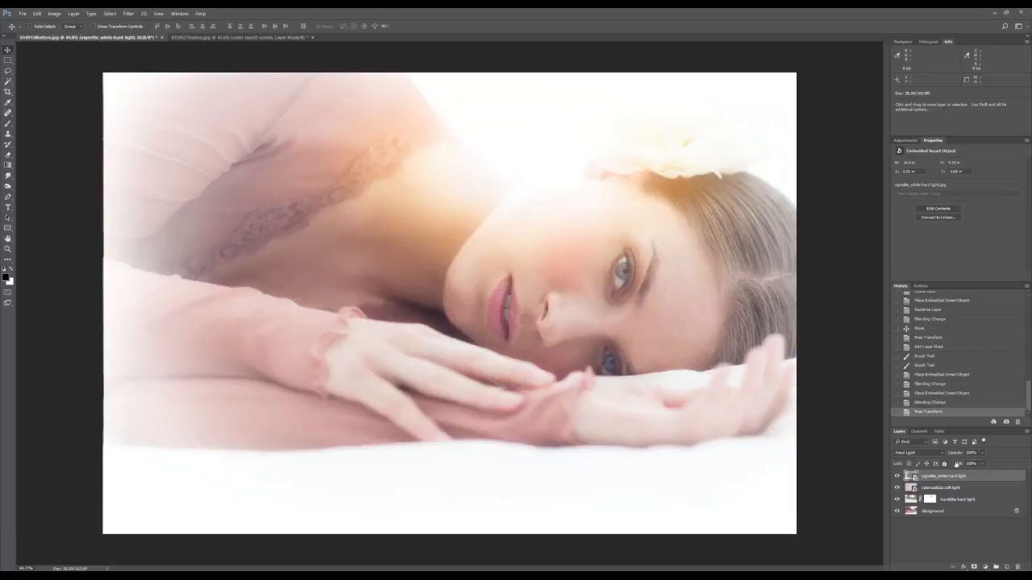
{"action": "left_click", "coordinate": [982, 454]}
{"action": "left_click_drag", "start_coordinate": [981, 465], "coordinate": [978, 464]}
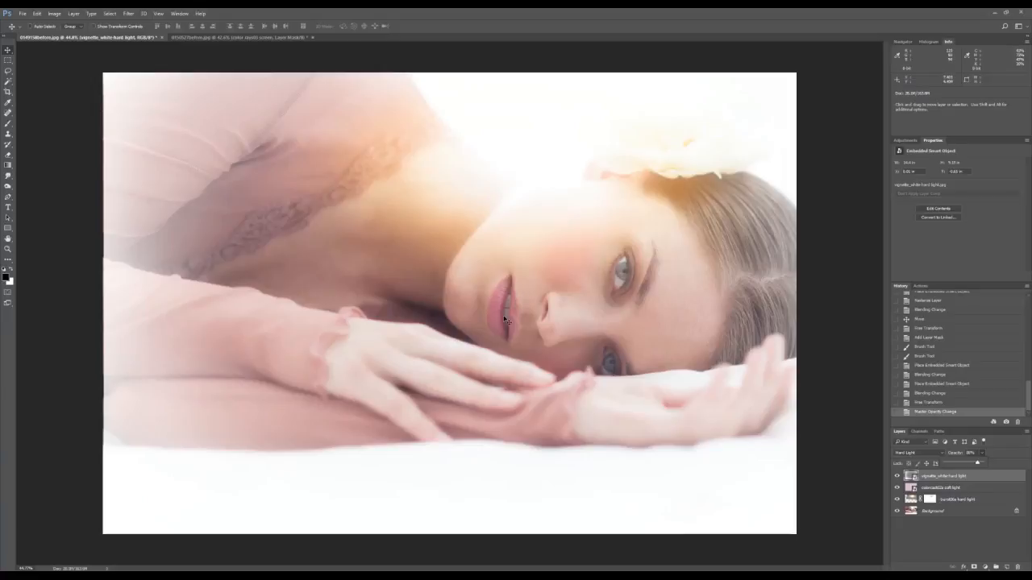
Step: Add a layer mask to the pink color cast layer and set up the Brush tool with a lower opacity
{"action": "left_click", "coordinate": [938, 490]}
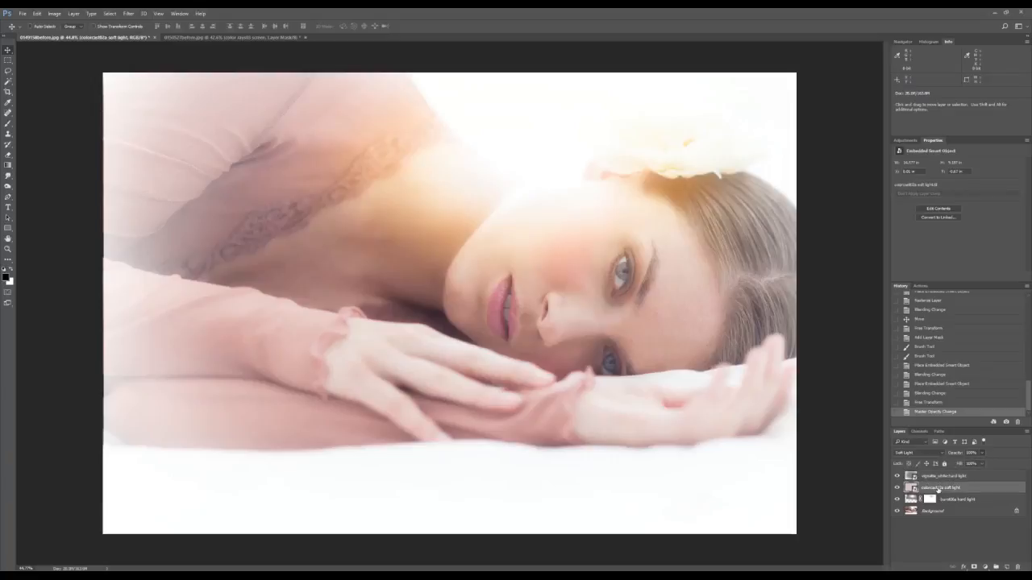
{"action": "left_click", "coordinate": [974, 567]}
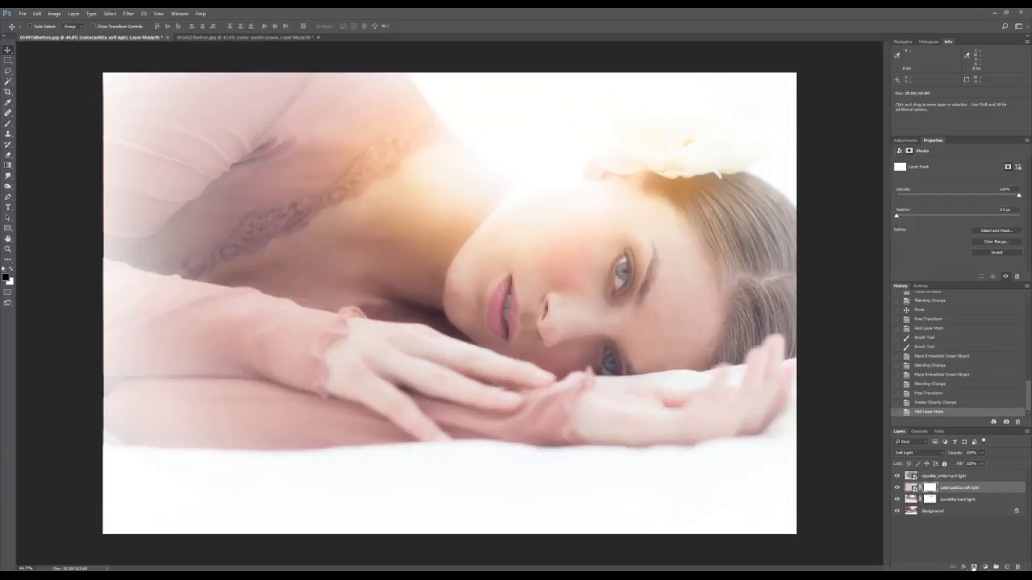
{"action": "left_click", "coordinate": [8, 123]}
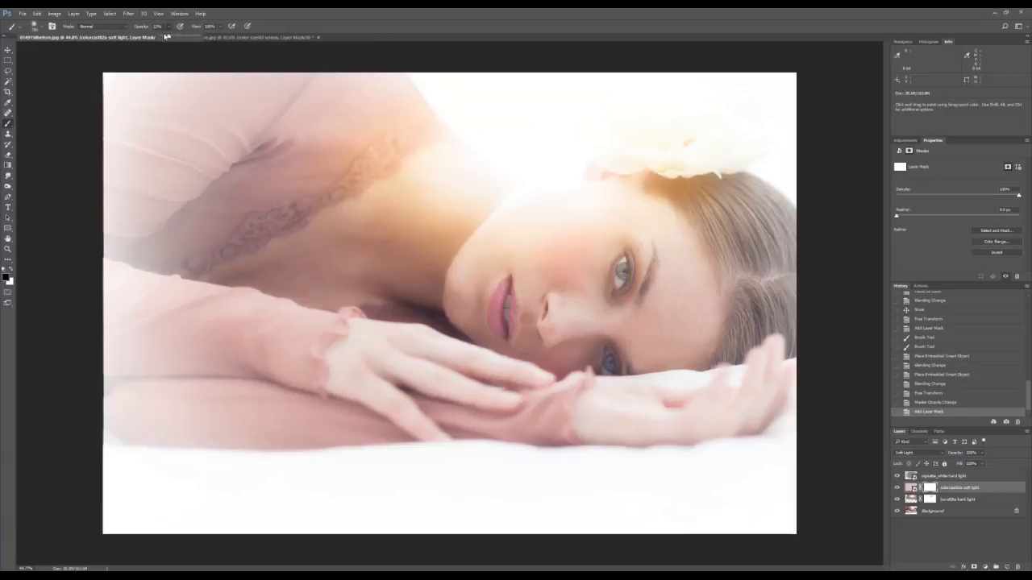
{"action": "left_click_drag", "start_coordinate": [166, 37], "coordinate": [164, 38]}
Step: Paint black on the color cast mask over the woman's upper eye with a reduced brush size to remove the tint
{"action": "left_click", "coordinate": [621, 250]}
{"action": "key", "text": "bracketleft"}
{"action": "key", "text": "bracketleft"}
{"action": "key", "text": "bracketleft"}
{"action": "key", "text": "bracketleft"}
{"action": "key", "text": "bracketleft"}
{"action": "key", "text": "bracketleft"}
{"action": "left_click", "coordinate": [620, 267]}
{"action": "left_click", "coordinate": [620, 273]}
{"action": "left_click", "coordinate": [620, 276]}
{"action": "left_click", "coordinate": [620, 281]}
{"action": "left_click", "coordinate": [621, 278]}
{"action": "left_click", "coordinate": [622, 272]}
{"action": "left_click", "coordinate": [621, 269]}
{"action": "left_click", "coordinate": [622, 274]}
Step: Mask the pink color cast off the lower eye using a slightly smaller brush
{"action": "key", "text": "bracketleft"}
{"action": "left_click", "coordinate": [612, 361]}
{"action": "left_click", "coordinate": [614, 362]}
{"action": "left_click", "coordinate": [614, 362]}
{"action": "left_click", "coordinate": [613, 362]}
{"action": "left_click", "coordinate": [613, 361]}
{"action": "left_click", "coordinate": [613, 362]}
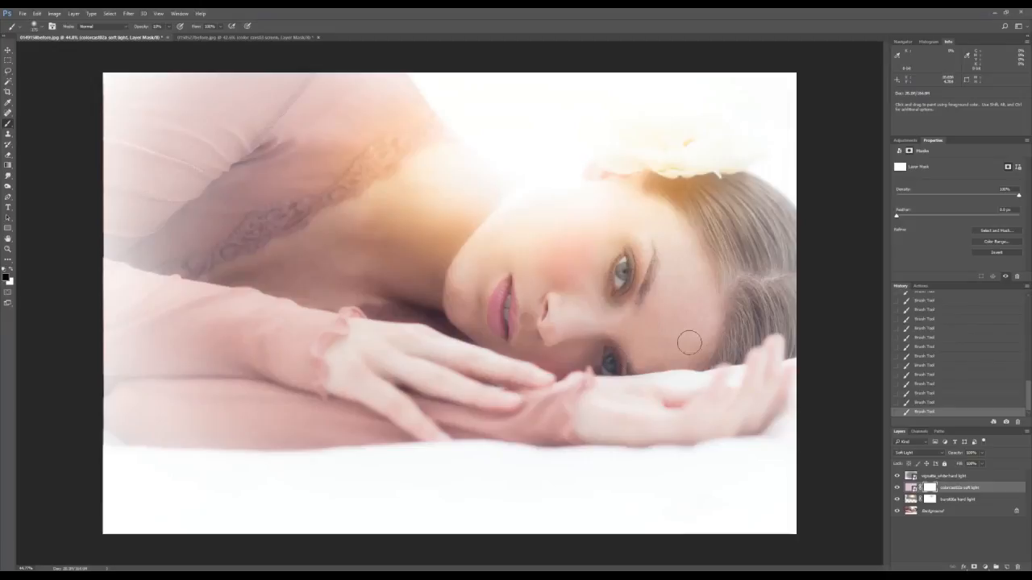
Step: Add a layer mask to the white vignette and paint black over both eyes and the upper eyebrow to clear the haze
{"action": "left_click", "coordinate": [933, 477]}
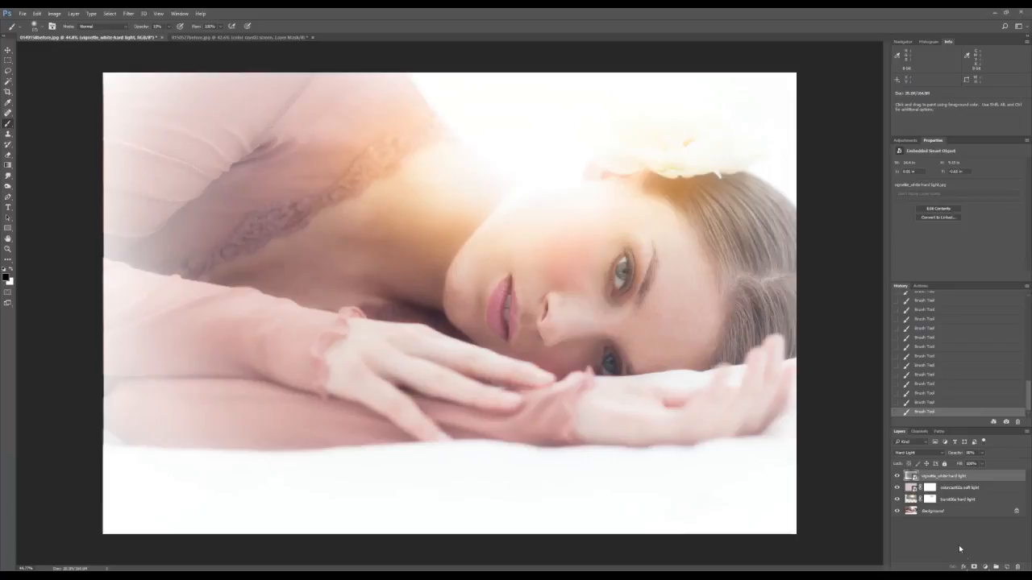
{"action": "left_click", "coordinate": [974, 567]}
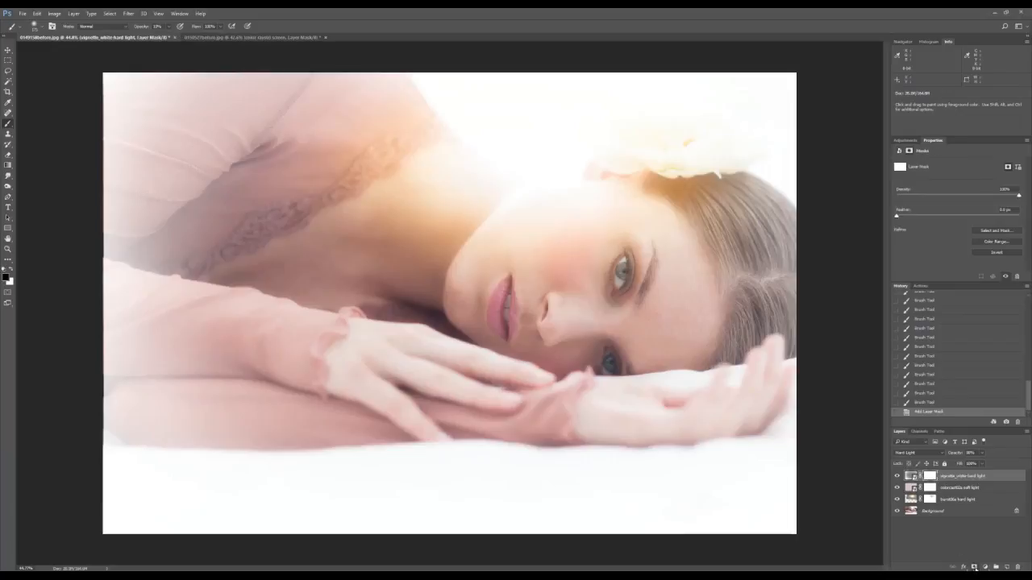
{"action": "left_click", "coordinate": [622, 256]}
{"action": "left_click", "coordinate": [622, 268]}
{"action": "left_click", "coordinate": [611, 362]}
{"action": "left_click", "coordinate": [613, 365]}
{"action": "left_click", "coordinate": [612, 365]}
{"action": "left_click_drag", "start_coordinate": [642, 282], "coordinate": [637, 303]}
{"action": "left_click", "coordinate": [614, 364]}
{"action": "left_click", "coordinate": [616, 364]}
{"action": "left_click", "coordinate": [617, 365]}
{"action": "left_click", "coordinate": [614, 362]}
{"action": "left_click", "coordinate": [623, 271]}
Step: Enlarge the brush and paint black on the vignette mask over the flower in the woman's hair
{"action": "key", "text": "bracketright"}
{"action": "key", "text": "bracketright"}
{"action": "key", "text": "bracketright"}
{"action": "left_click", "coordinate": [648, 137]}
{"action": "left_click", "coordinate": [604, 151]}
{"action": "mouse_move", "coordinate": [610, 158]}
{"action": "left_mouse_down"}
{"action": "mouse_move", "coordinate": [659, 145]}
{"action": "mouse_move", "coordinate": [603, 162]}
{"action": "mouse_move", "coordinate": [631, 141]}
{"action": "mouse_move", "coordinate": [646, 142]}
{"action": "mouse_move", "coordinate": [602, 156]}
{"action": "mouse_move", "coordinate": [645, 144]}
{"action": "mouse_move", "coordinate": [629, 148]}
{"action": "mouse_move", "coordinate": [623, 182]}
{"action": "left_mouse_up"}
{"action": "mouse_move", "coordinate": [706, 157]}
{"action": "left_mouse_down"}
{"action": "mouse_move", "coordinate": [575, 153]}
{"action": "mouse_move", "coordinate": [712, 149]}
{"action": "mouse_move", "coordinate": [651, 139]}
{"action": "mouse_move", "coordinate": [585, 151]}
{"action": "mouse_move", "coordinate": [589, 178]}
{"action": "mouse_move", "coordinate": [635, 155]}
{"action": "mouse_move", "coordinate": [744, 132]}
{"action": "mouse_move", "coordinate": [730, 158]}
{"action": "mouse_move", "coordinate": [642, 131]}
{"action": "mouse_move", "coordinate": [576, 148]}
{"action": "mouse_move", "coordinate": [680, 143]}
{"action": "left_mouse_up"}
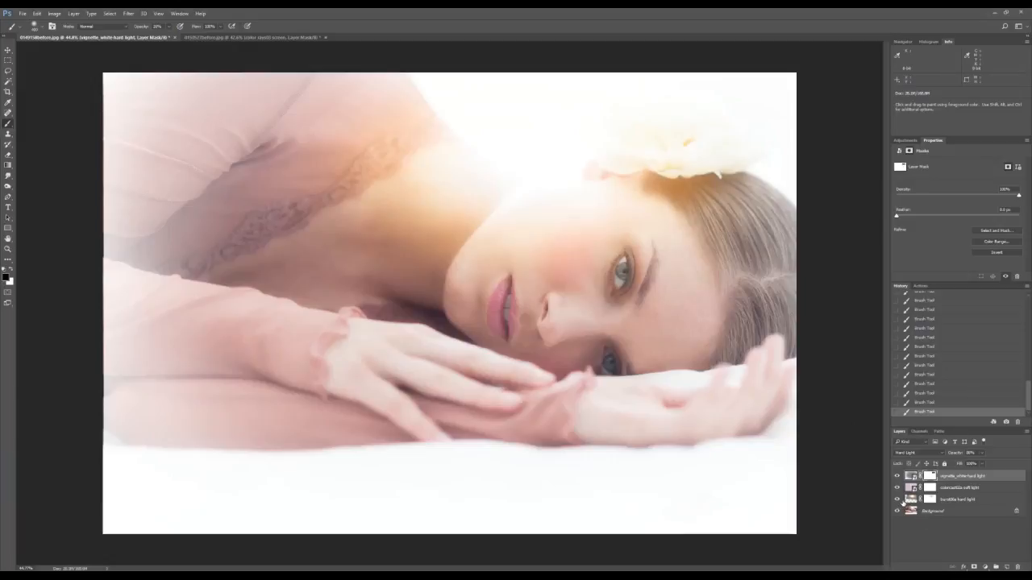
Step: Compare the portrait with and without all three overlays, and with the color cast alone toggled, leaving every layer shown
{"action": "left_click", "coordinate": [897, 477]}
{"action": "left_click", "coordinate": [896, 488]}
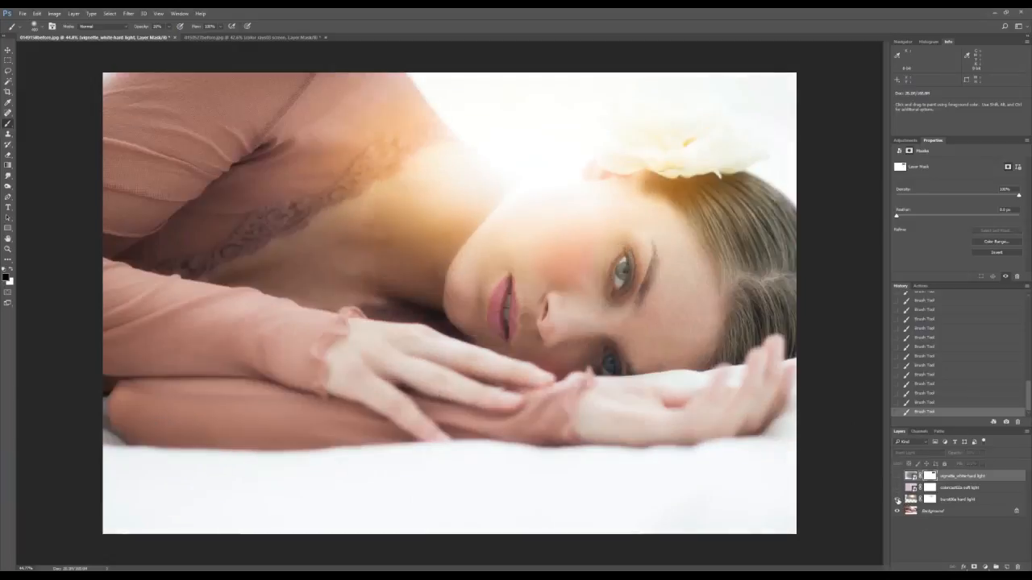
{"action": "left_click", "coordinate": [897, 499]}
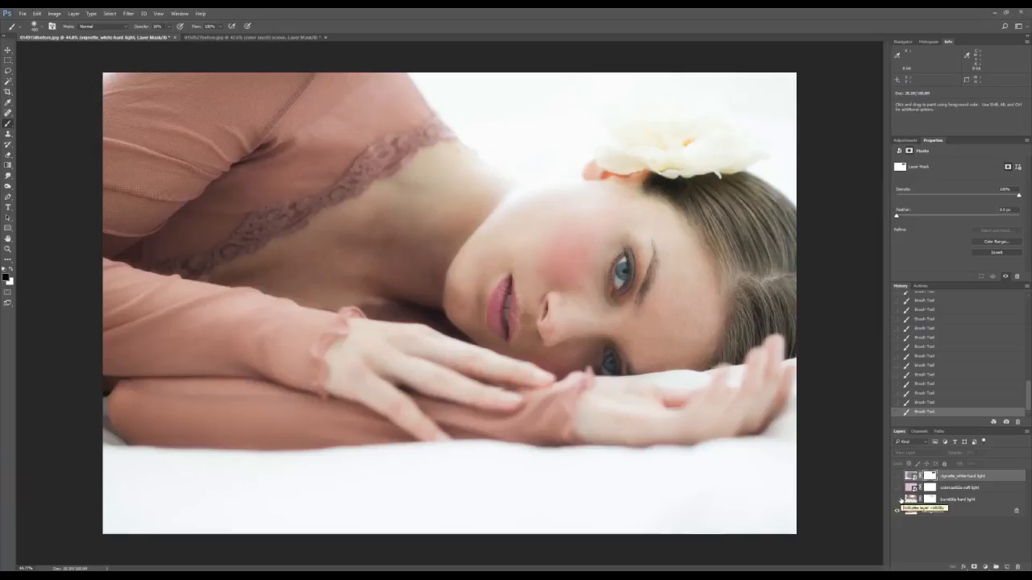
{"action": "left_click_drag", "start_coordinate": [900, 500], "coordinate": [900, 479]}
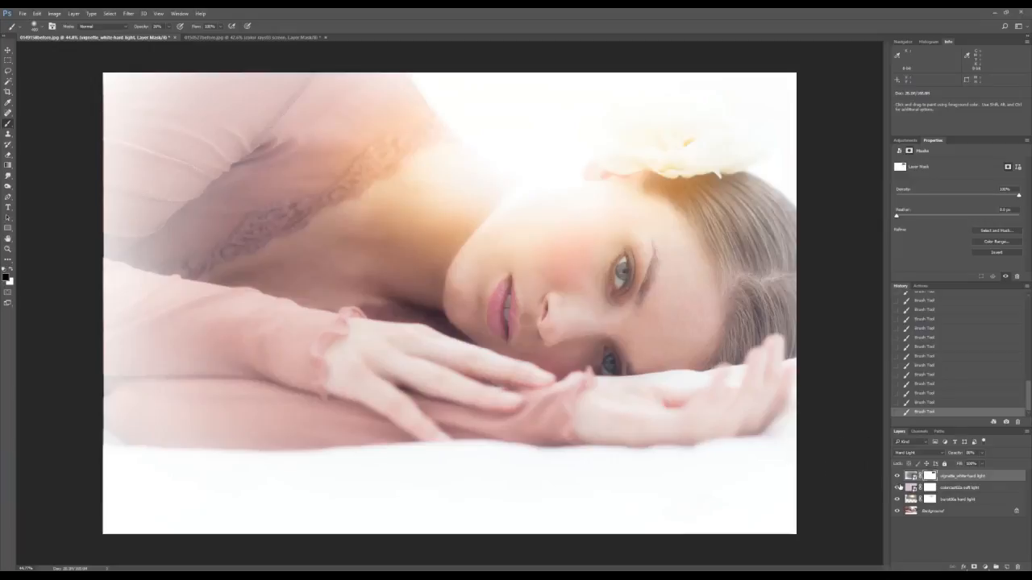
{"action": "left_click", "coordinate": [898, 488]}
{"action": "left_click", "coordinate": [897, 488]}
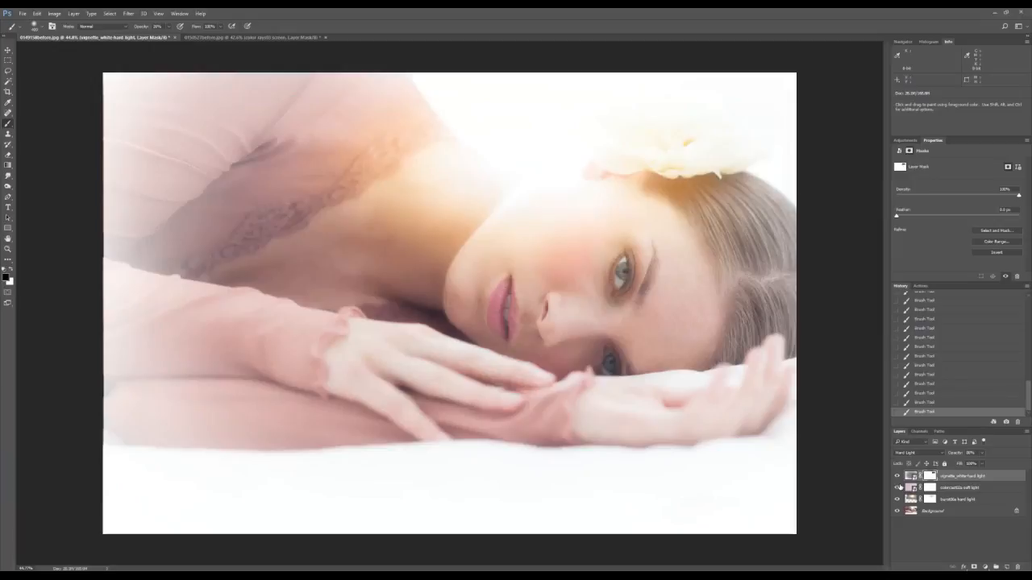